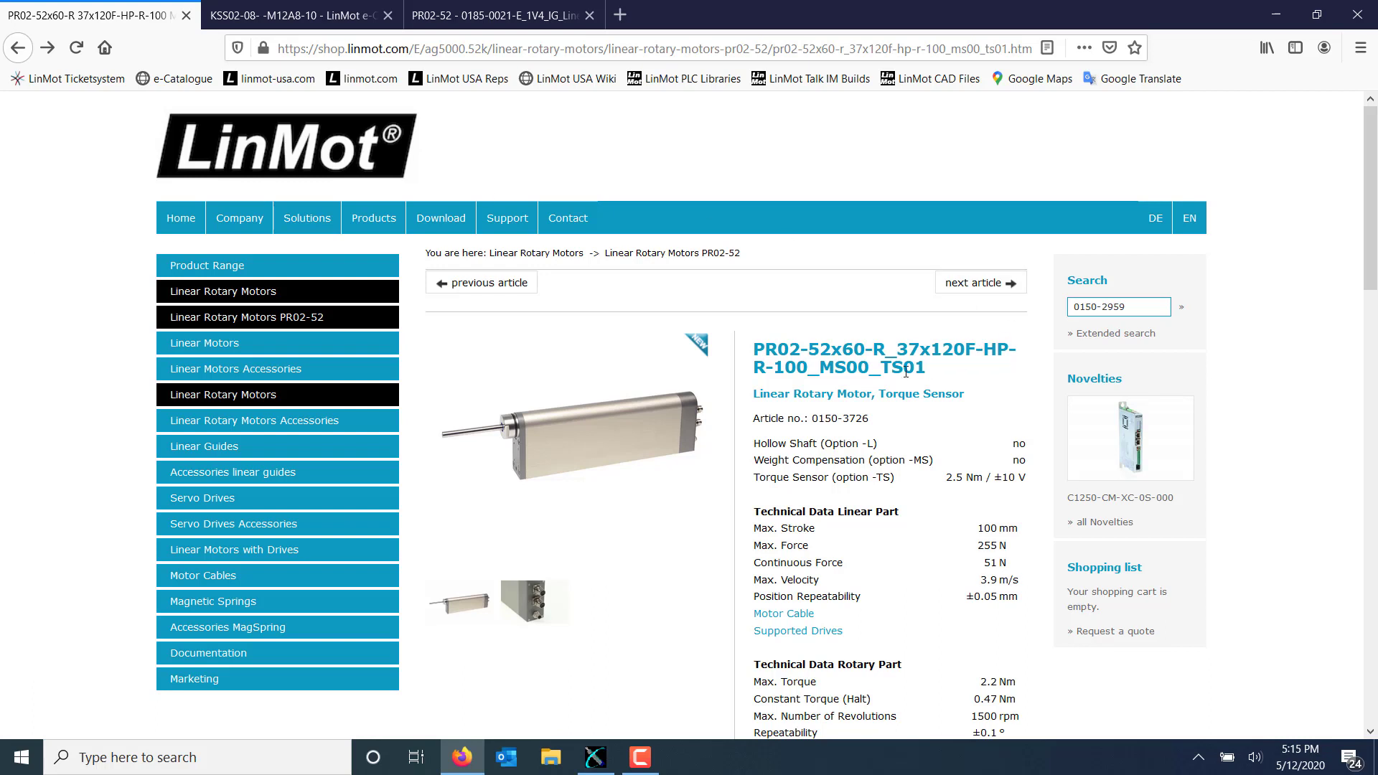
Show the PR02-52 connector close-up as the main product photo and inspect it enlarged.
drag(934, 368, 884, 372)
click(879, 377)
click(528, 618)
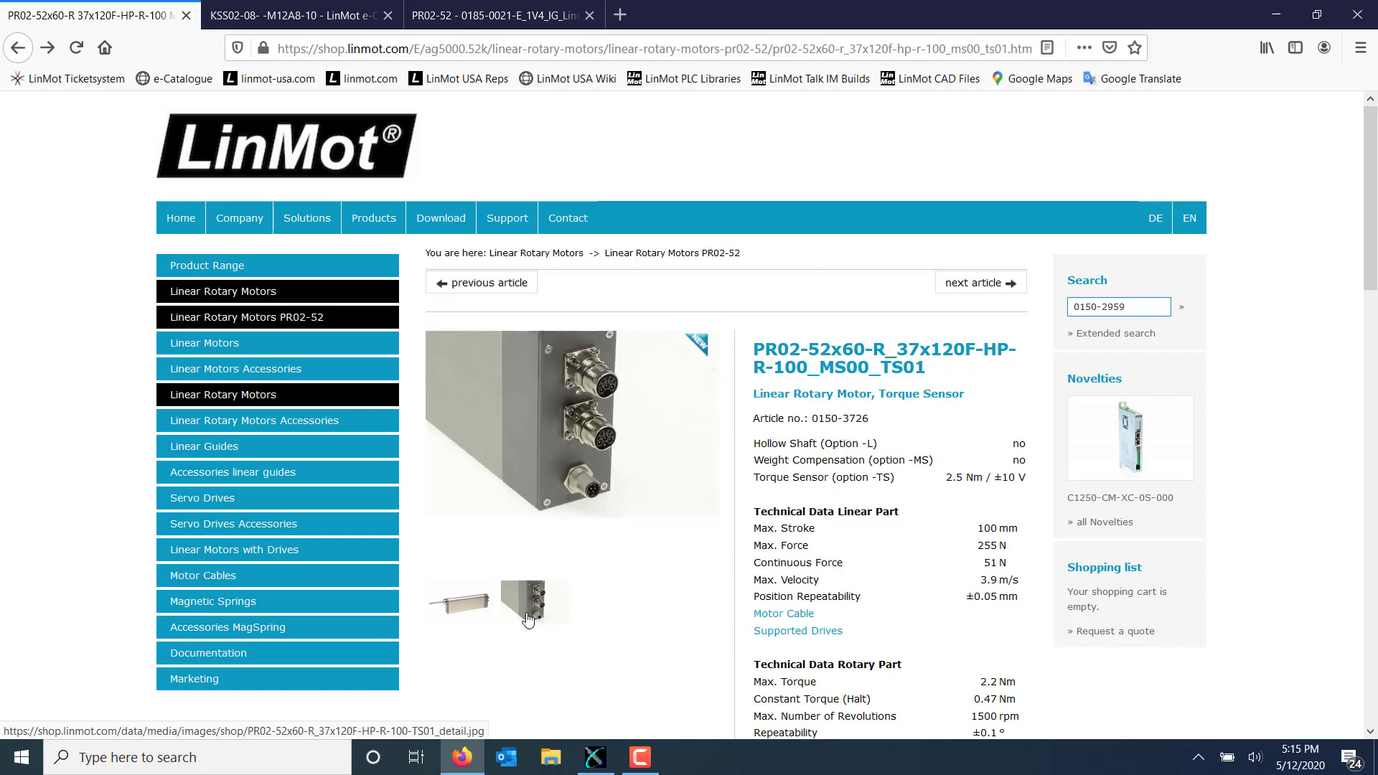
click(528, 618)
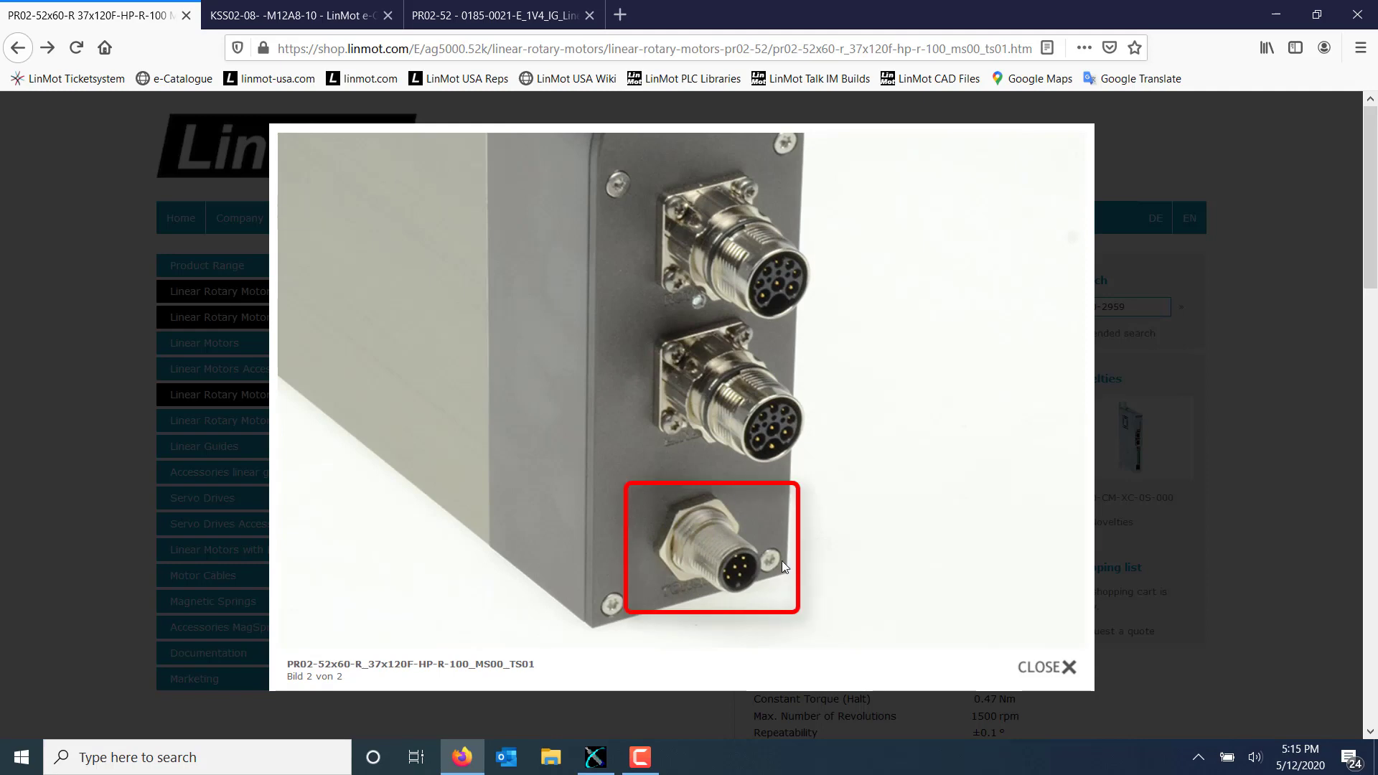
click(865, 621)
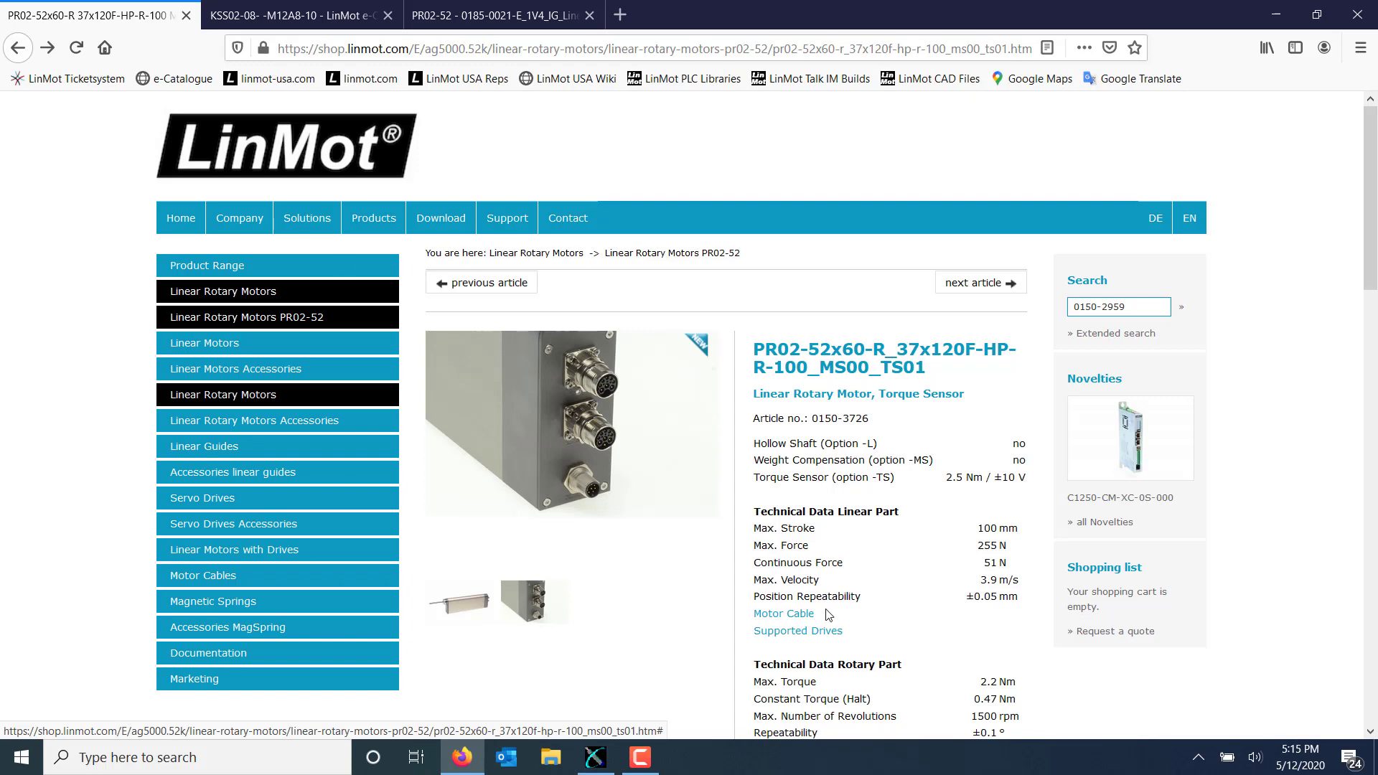
Check the KSS02-08 sensor cable page and the PR02-52 connector wiring table.
click(300, 13)
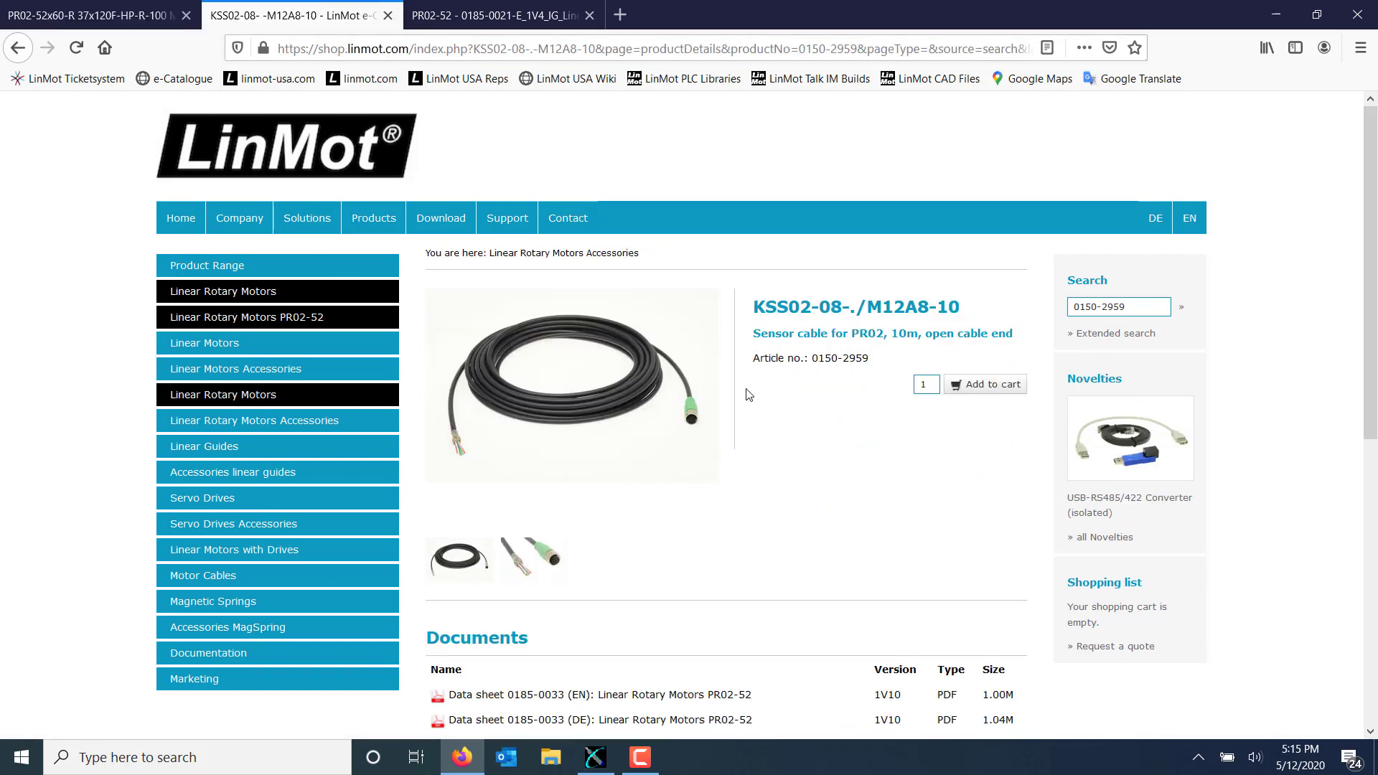
key(alt+Tab)
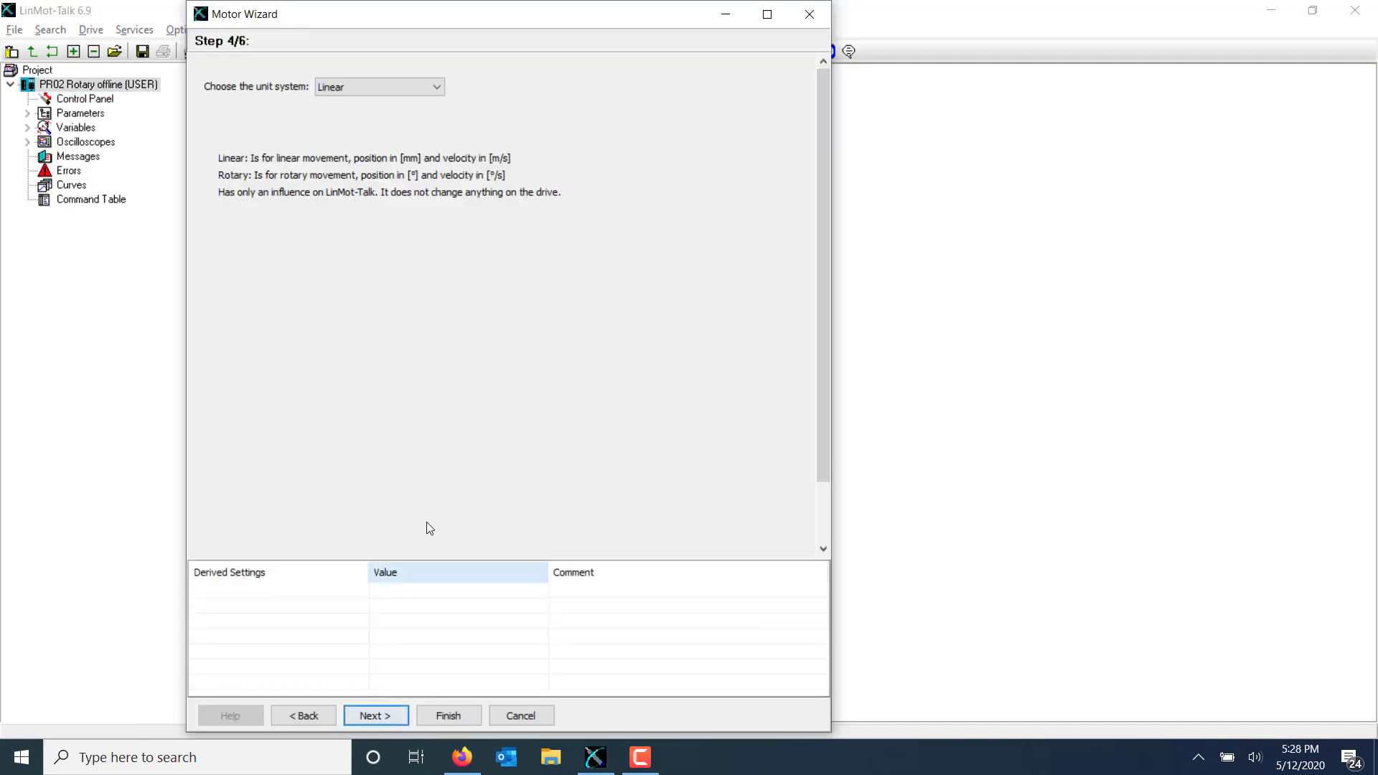
Choose Rotary as the motor's unit system in Motor Wizard step 4/6.
click(385, 85)
click(364, 111)
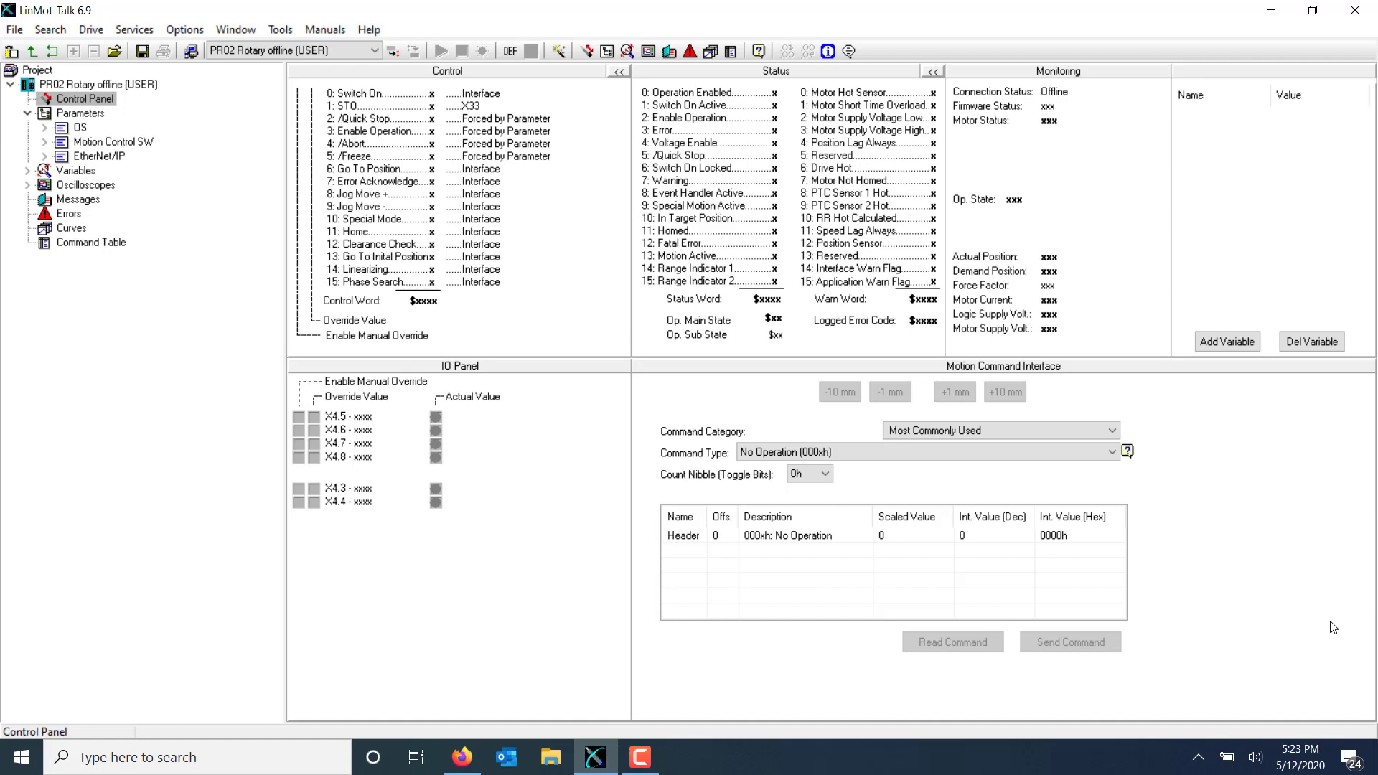
Enable Diff Analog Input On X4.10/X4.11 as the Analog Force Feedback input.
click(46, 143)
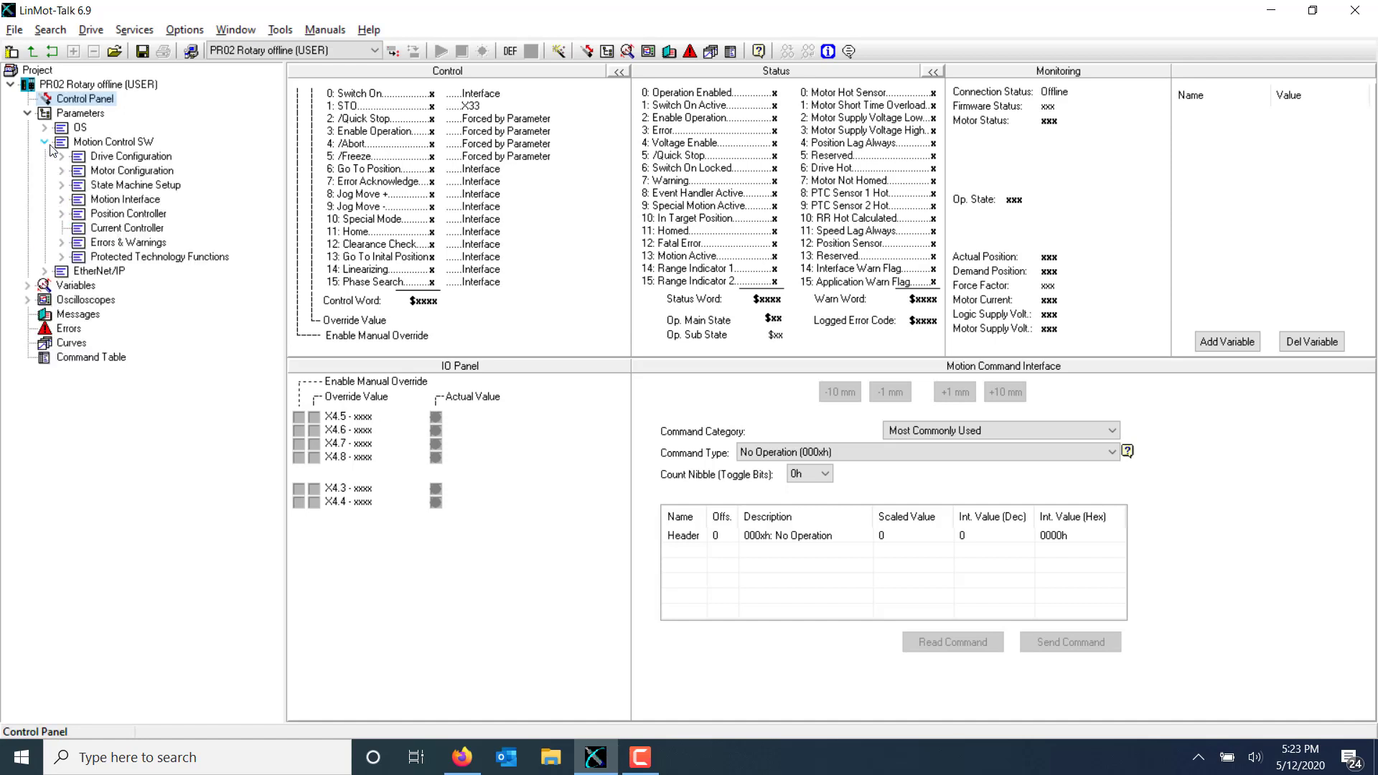
click(62, 257)
click(80, 273)
click(131, 287)
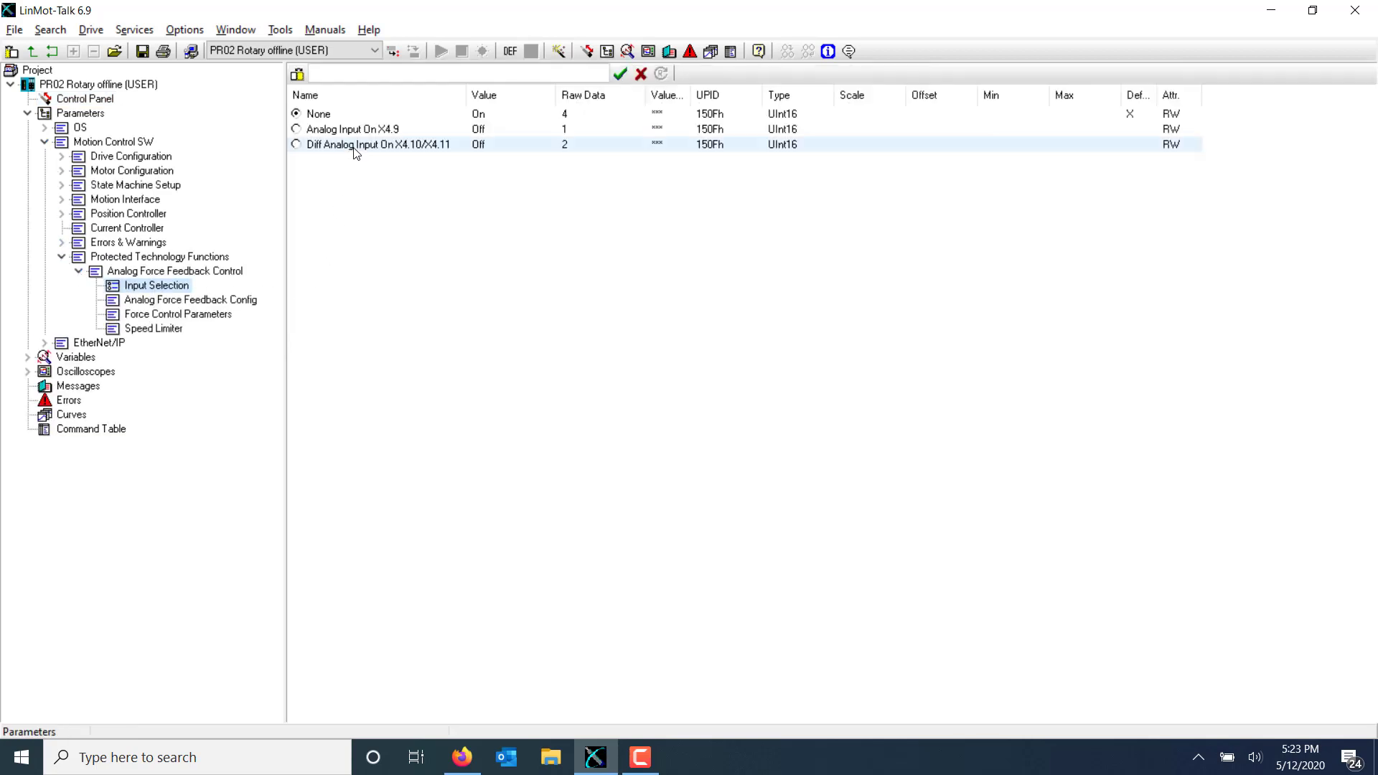
double_click(354, 145)
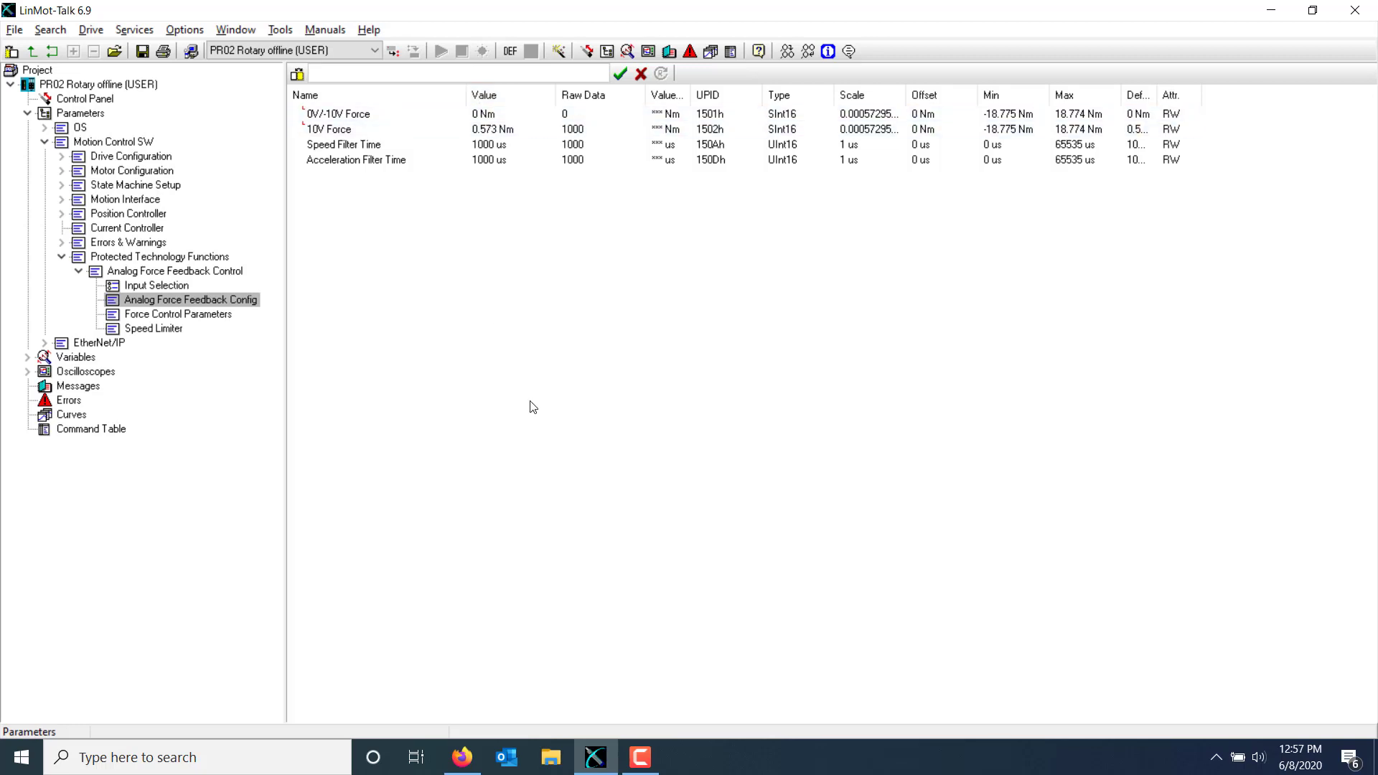
Scale the force feedback to 2.5 Nm at 0V/-10V and -2.5 Nm at 10V.
click(489, 117)
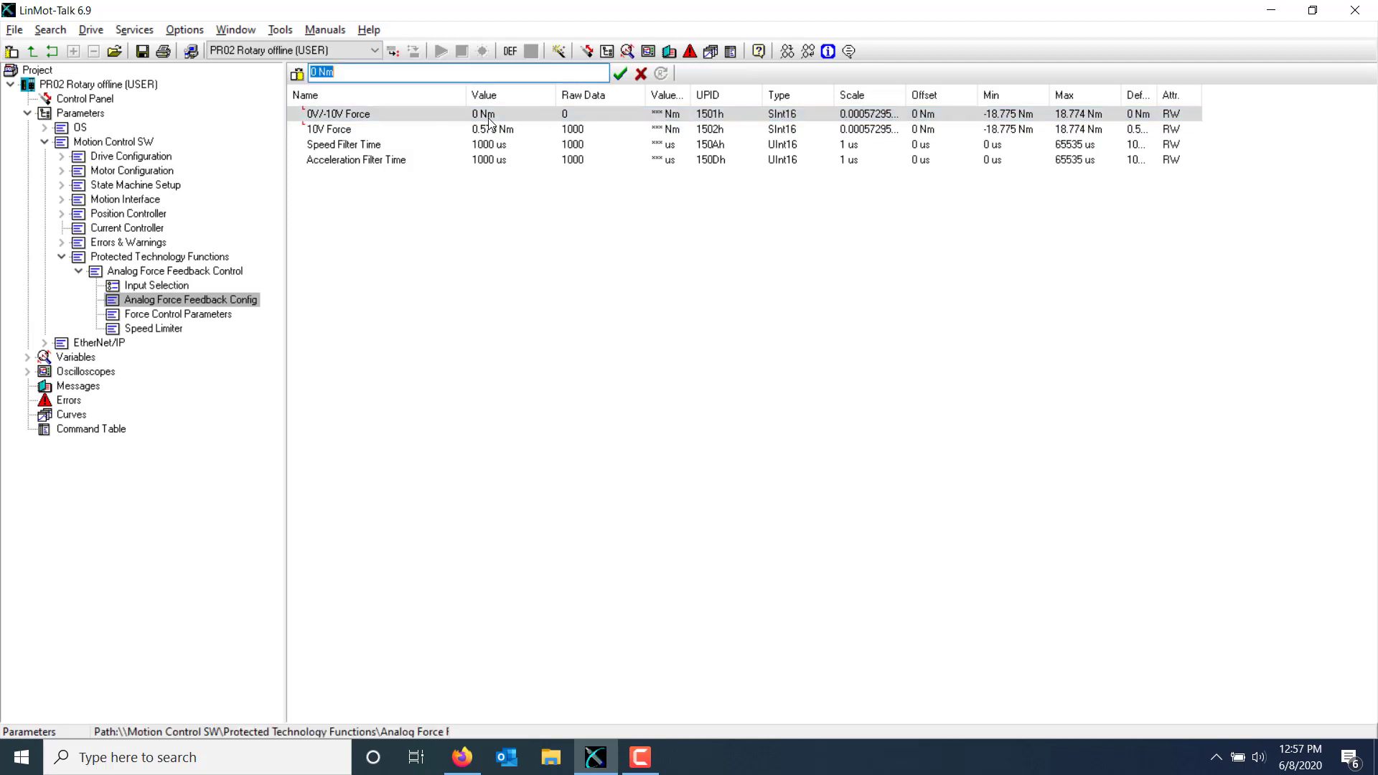
text(2.5)
key(Return)
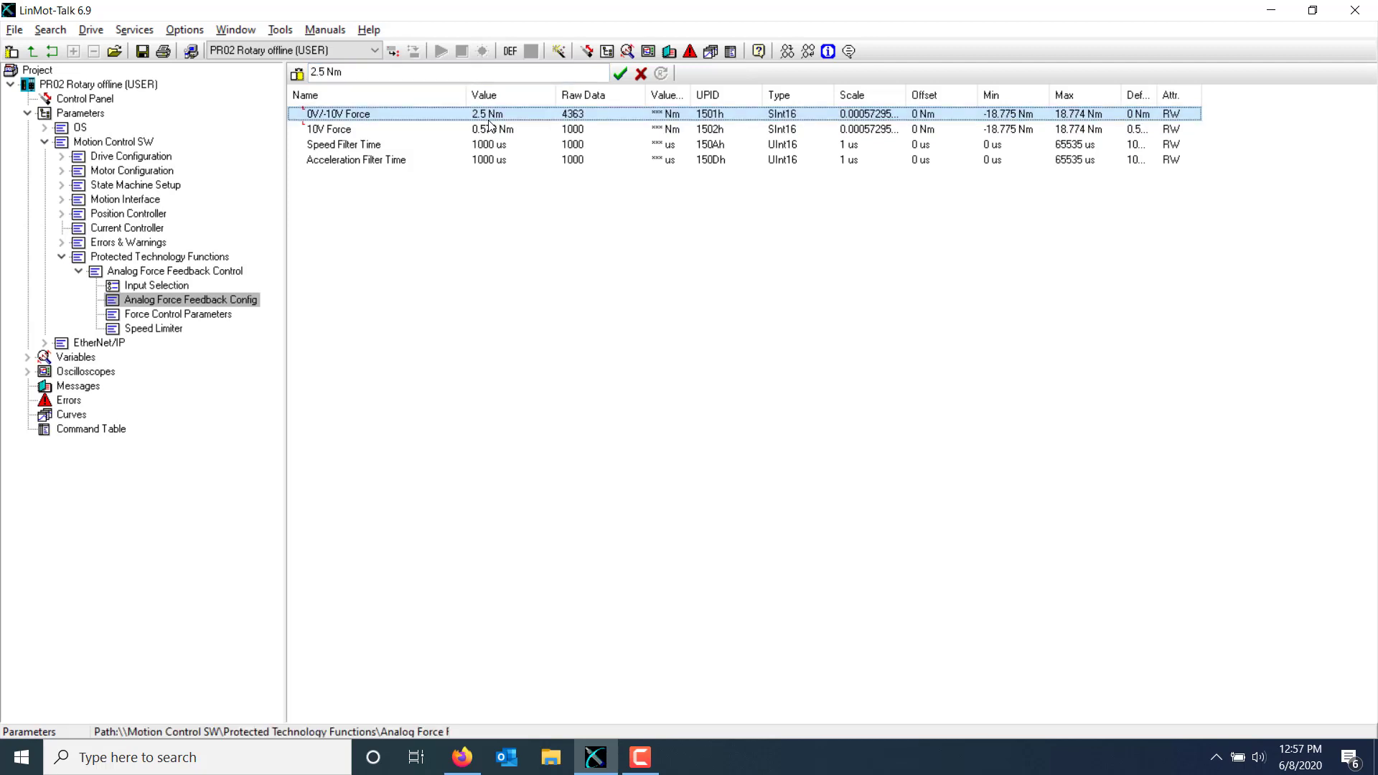
click(492, 130)
text(-2.5)
key(Return)
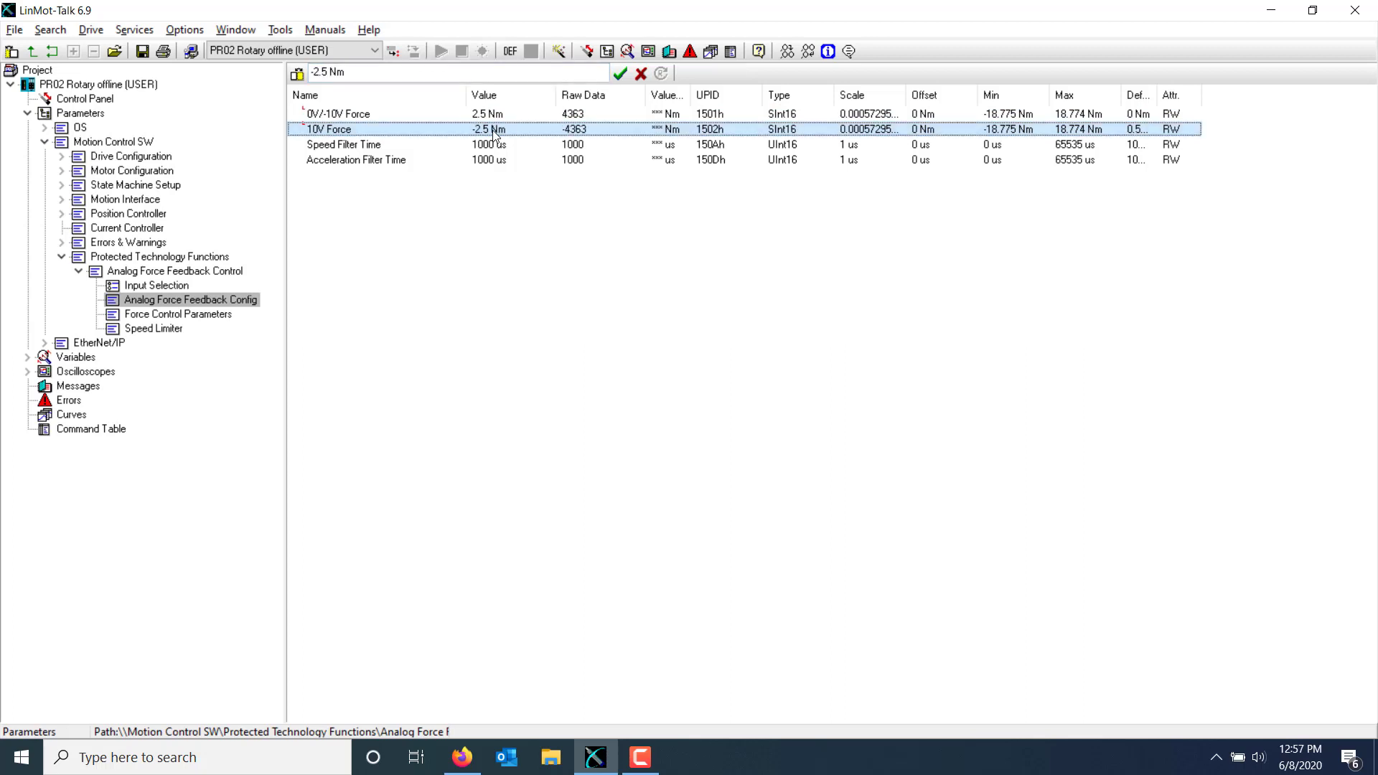
click(485, 265)
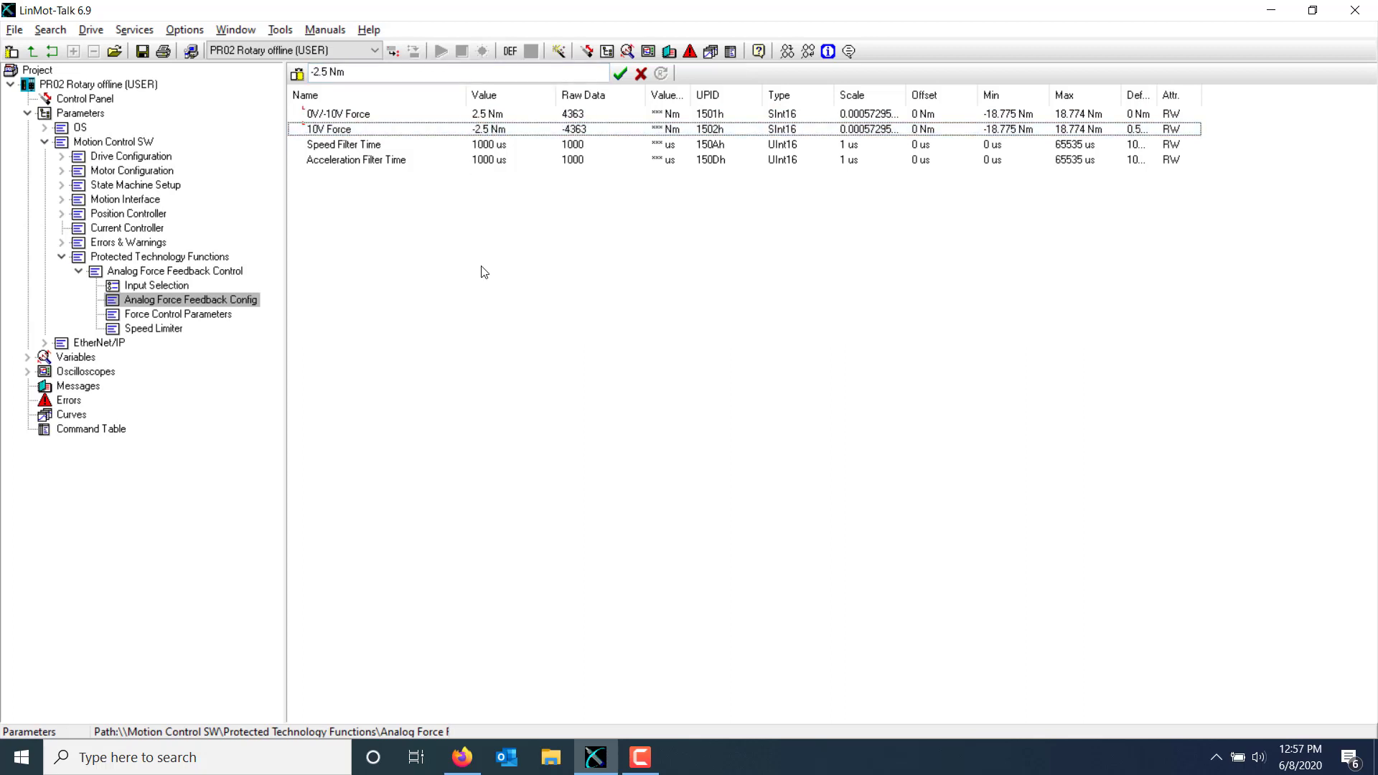
Set the Speed Limiter's Speed Limit to 360 °/s.
click(152, 332)
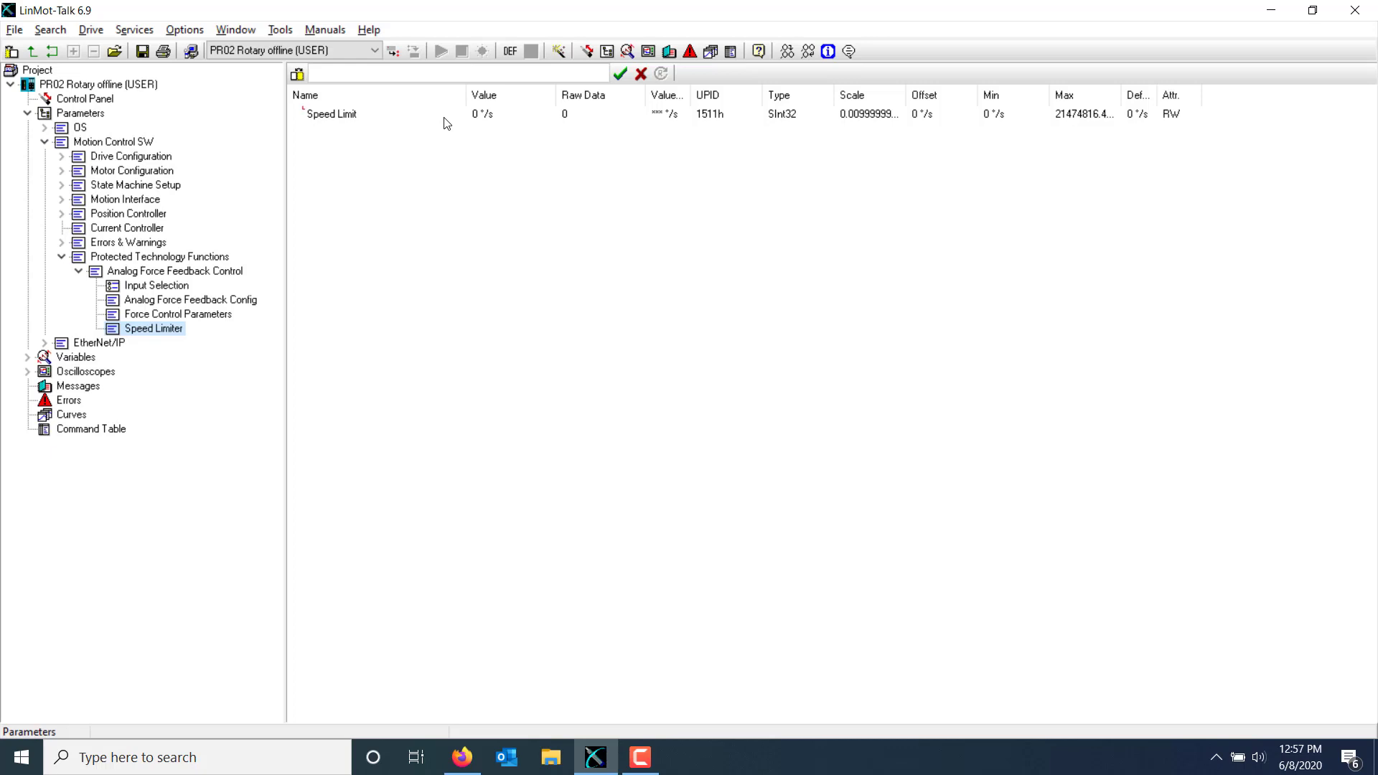
click(446, 116)
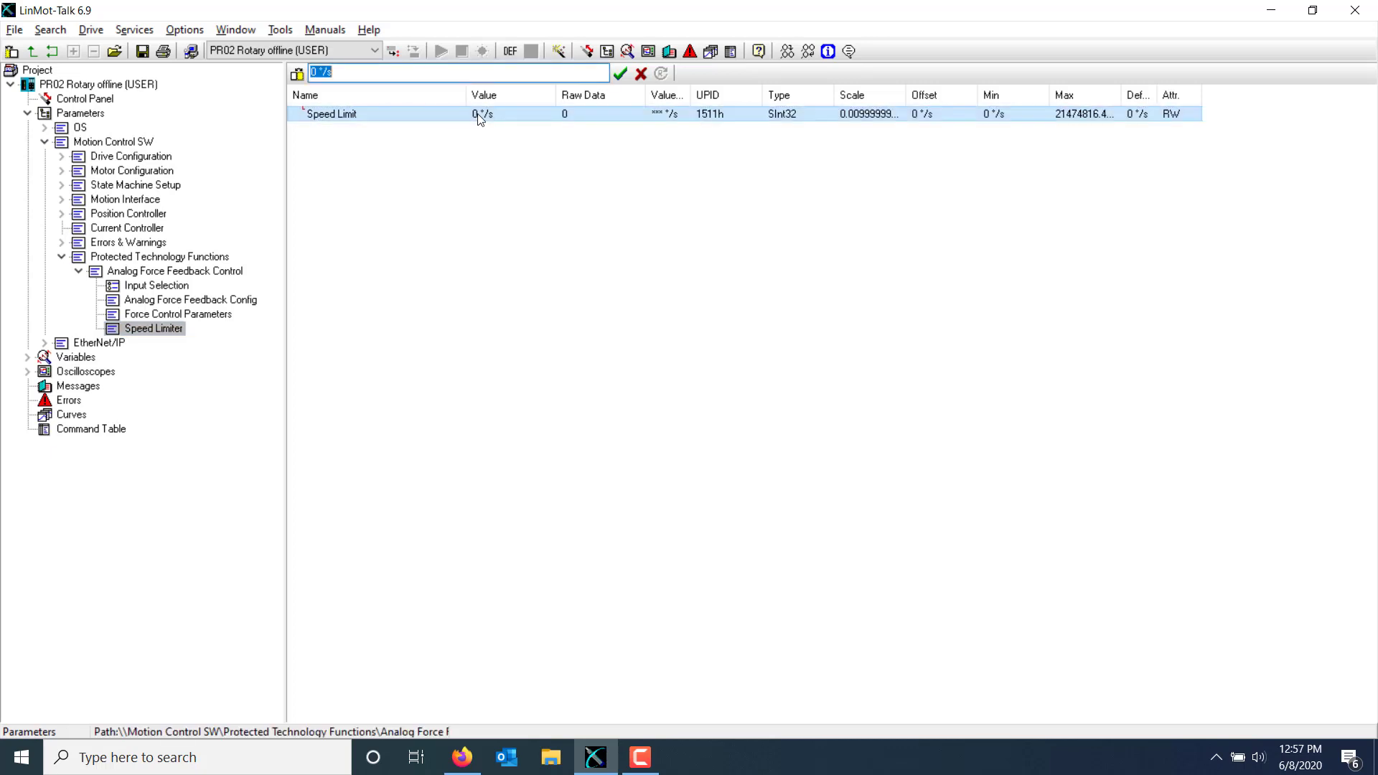
text(360)
key(Return)
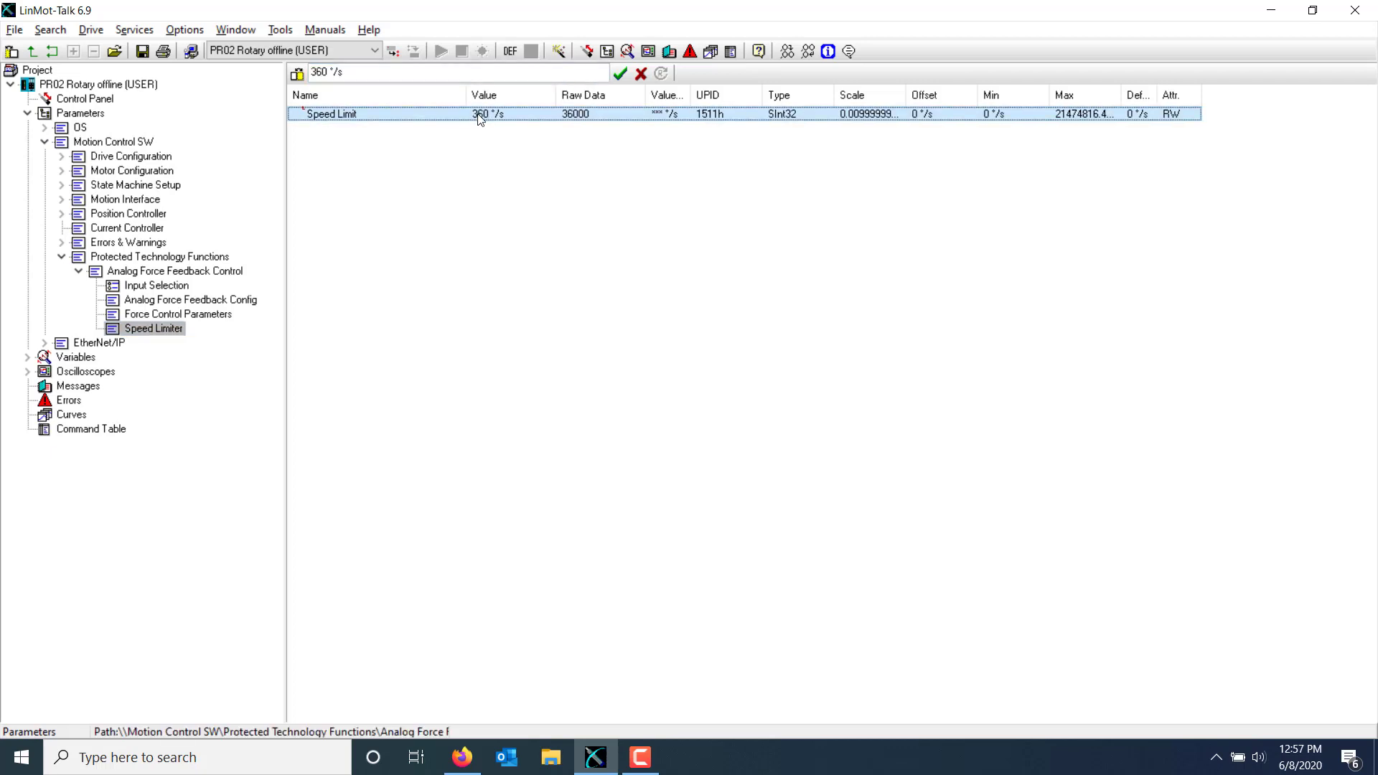
click(520, 243)
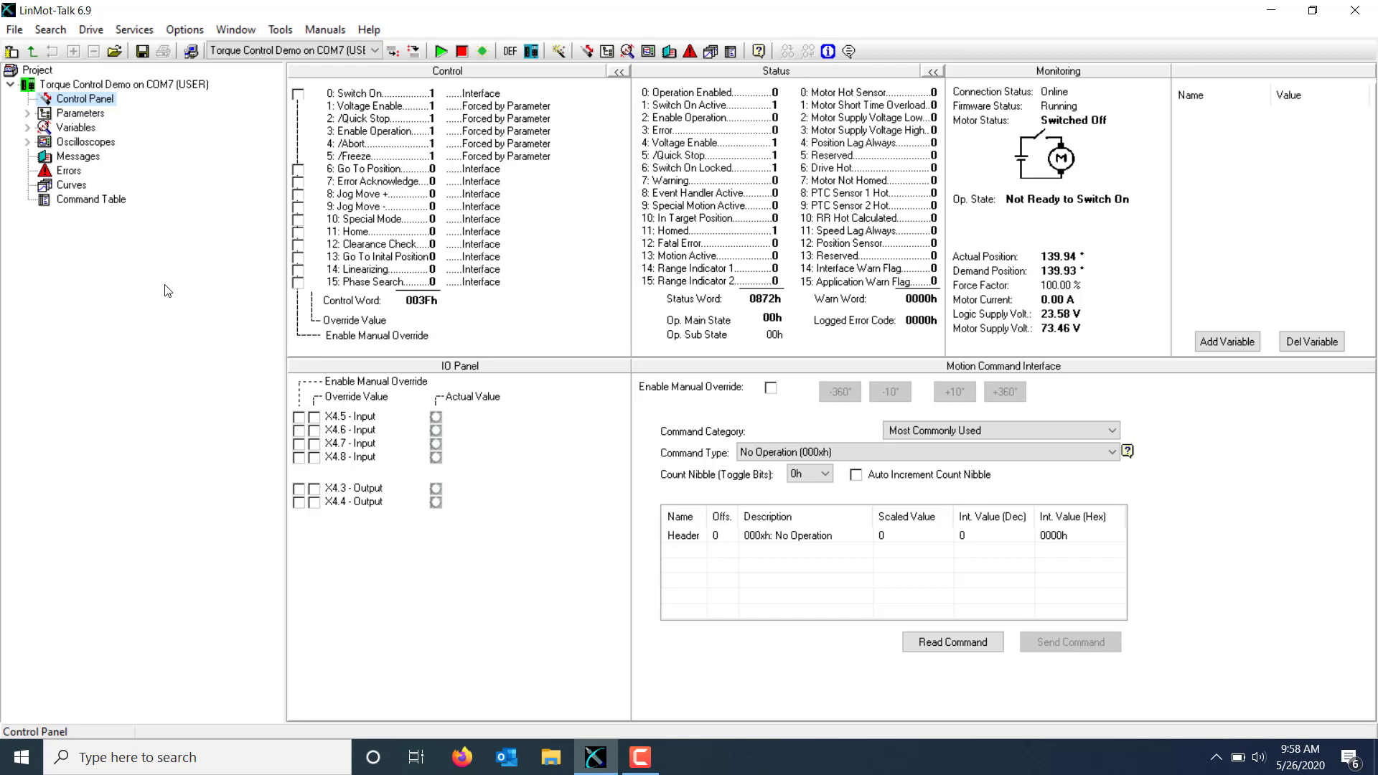
Read the MC SW Overview variables live and select the Diff Analog Voltage row.
click(30, 130)
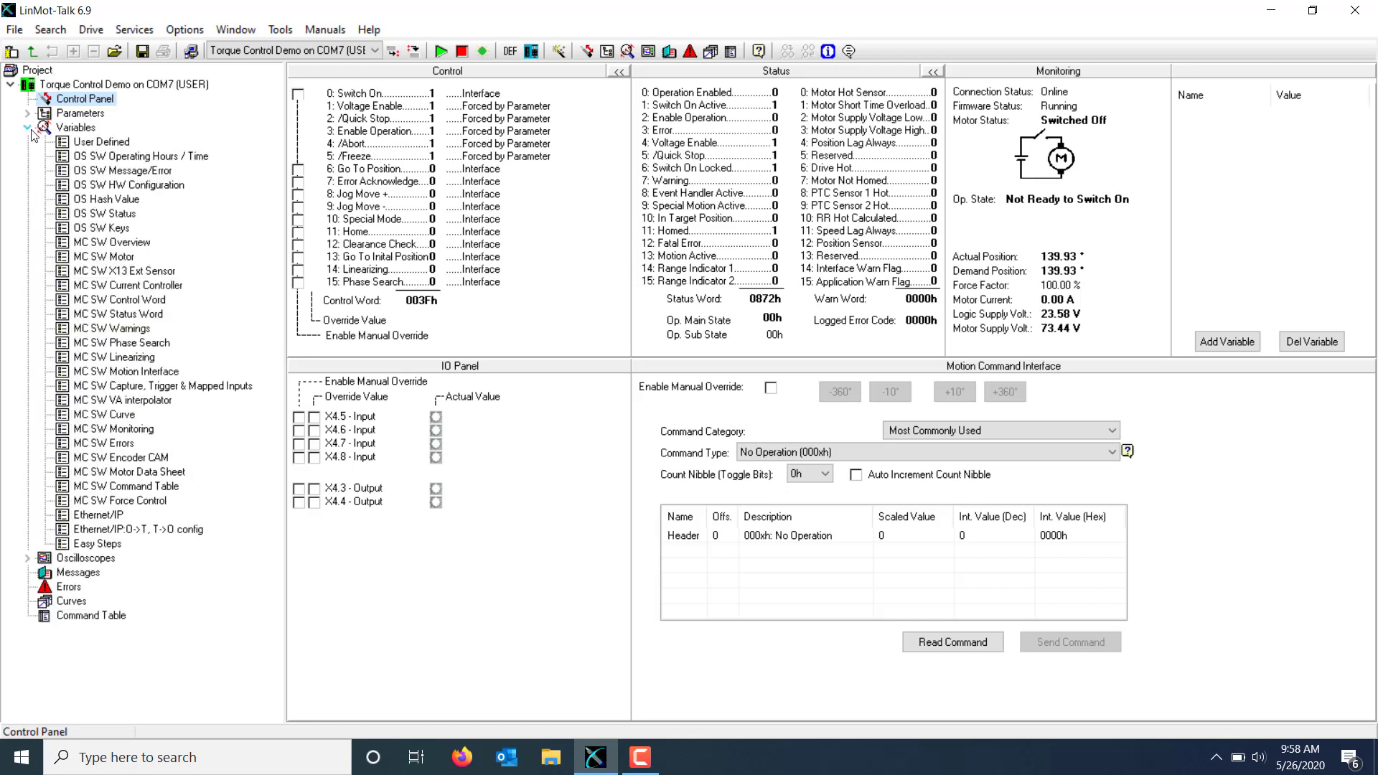
click(107, 242)
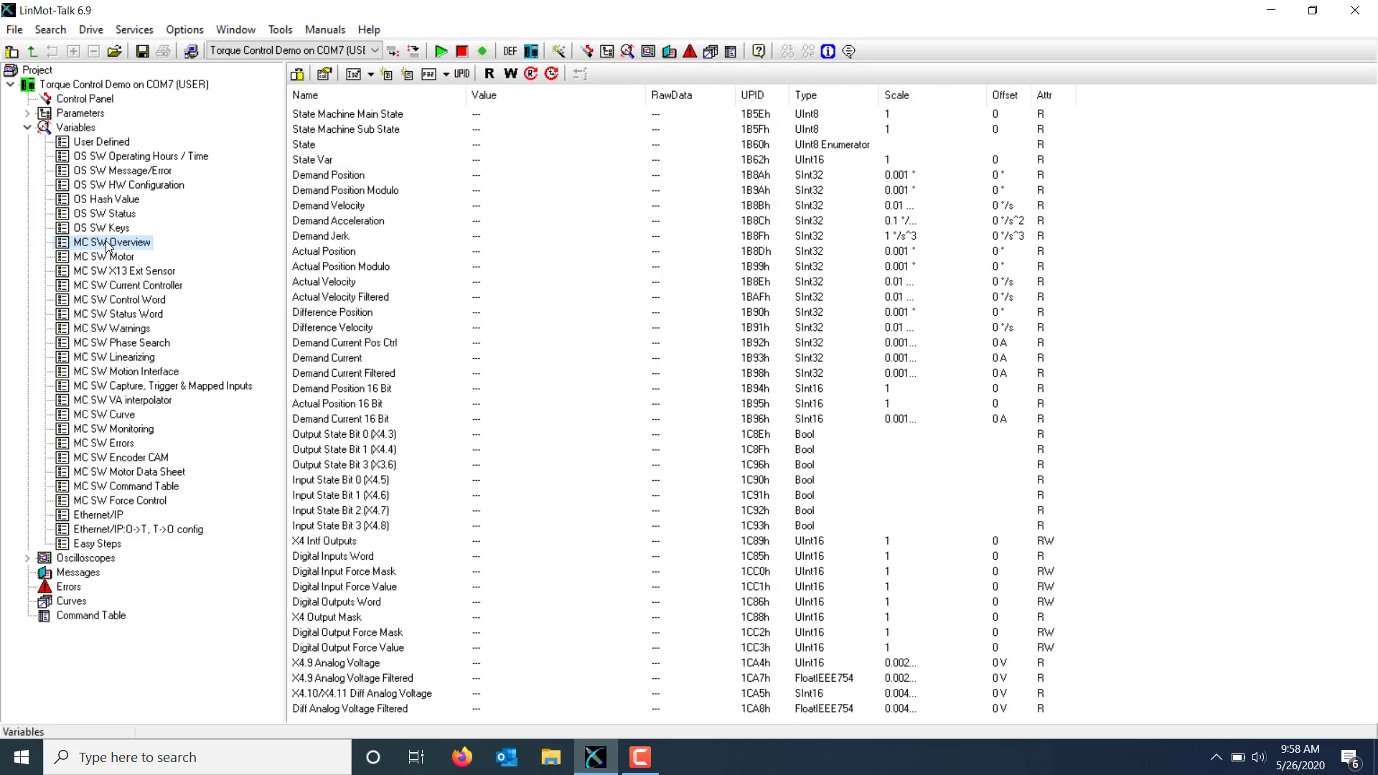
click(550, 75)
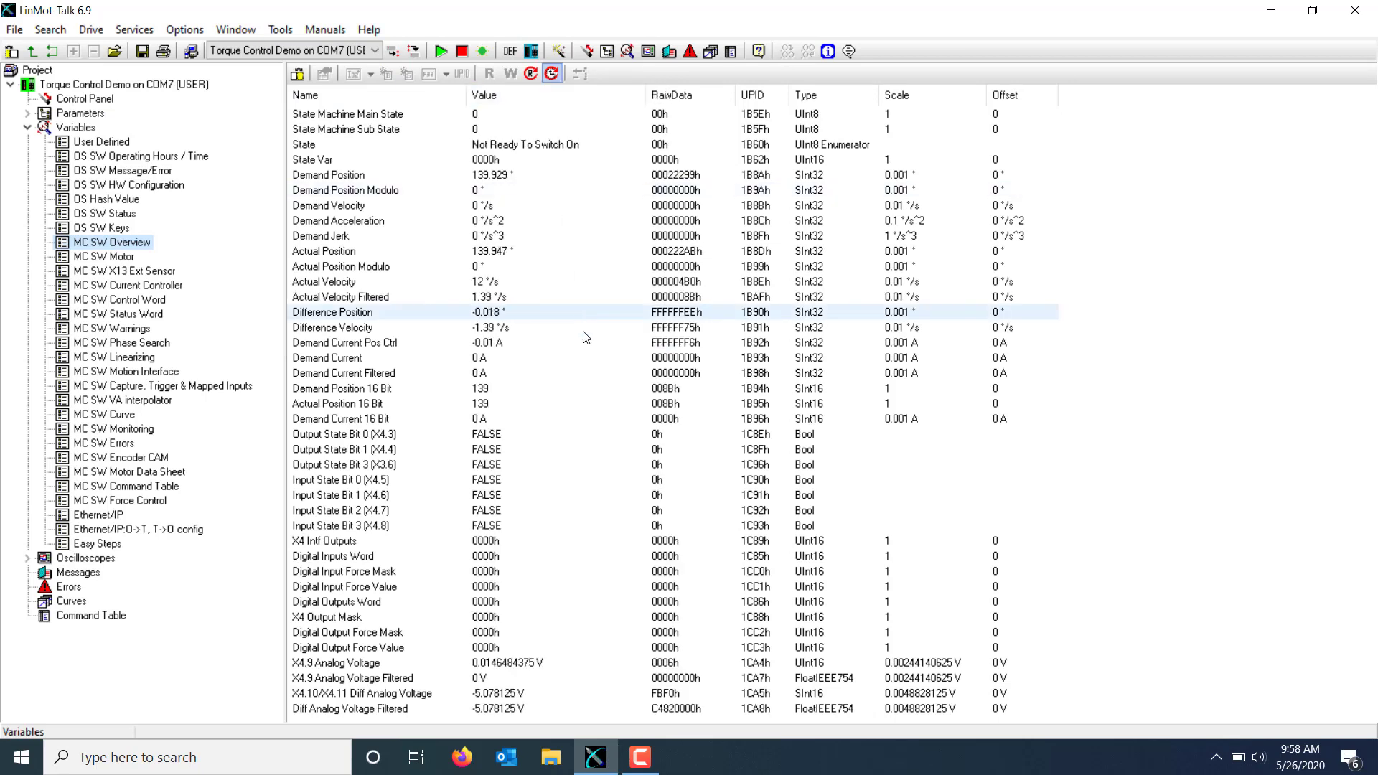
click(494, 693)
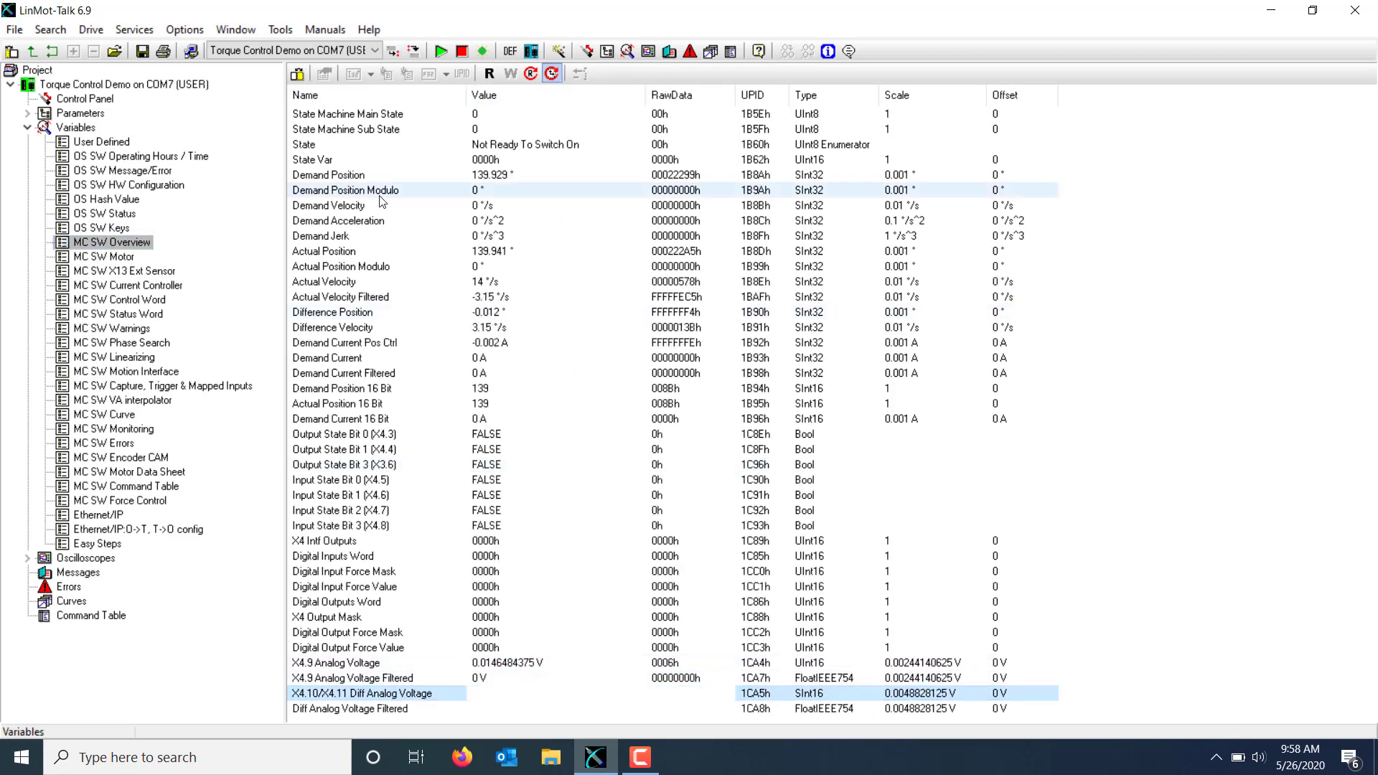
Set Options > Raw Data Display Mode to Decimal.
click(277, 33)
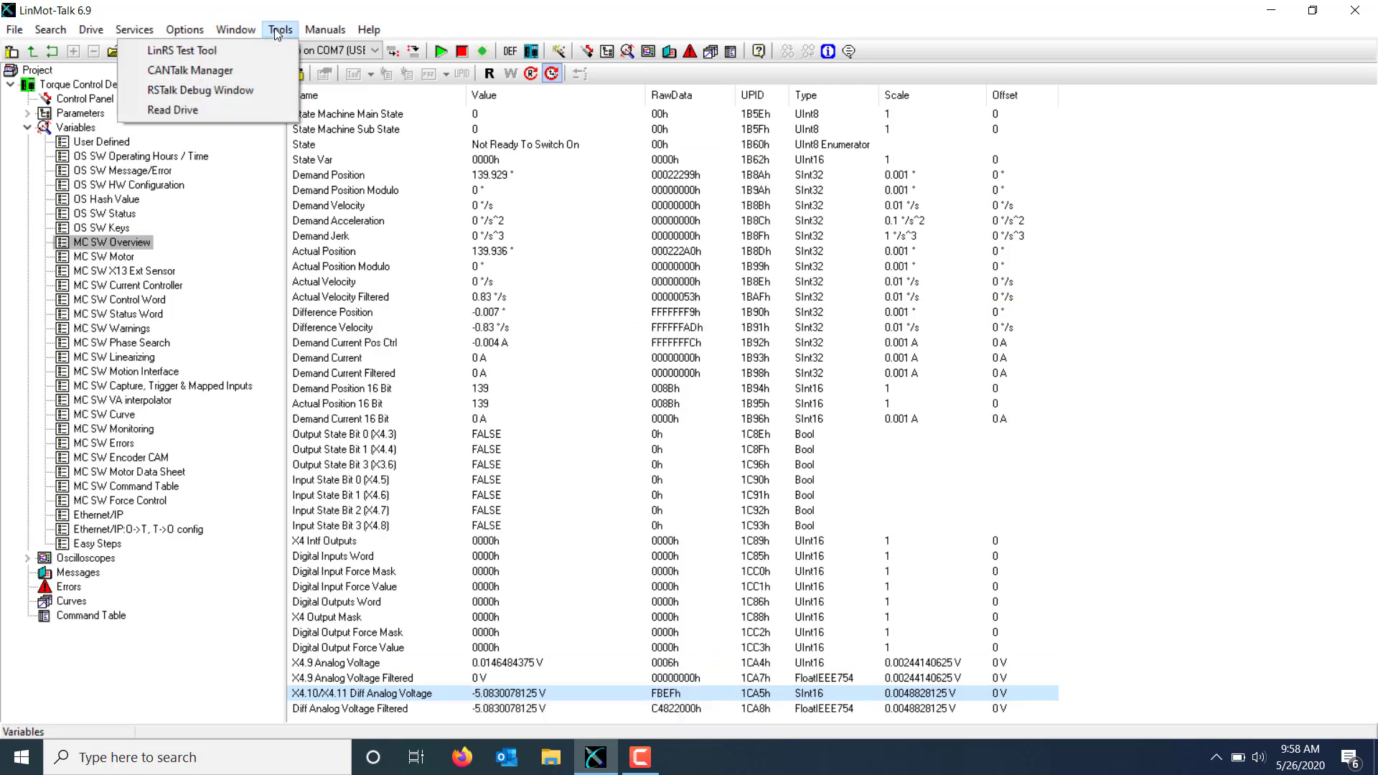
click(185, 30)
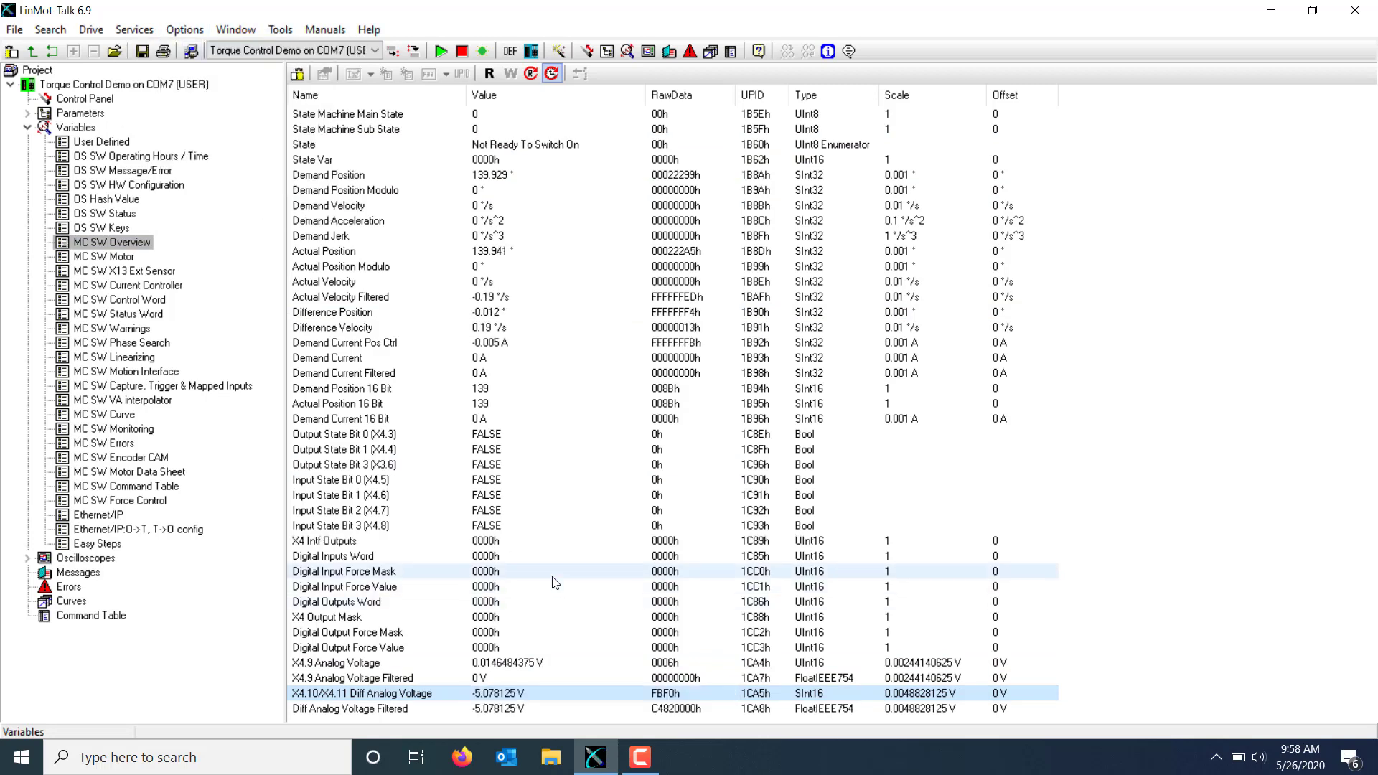
click(188, 31)
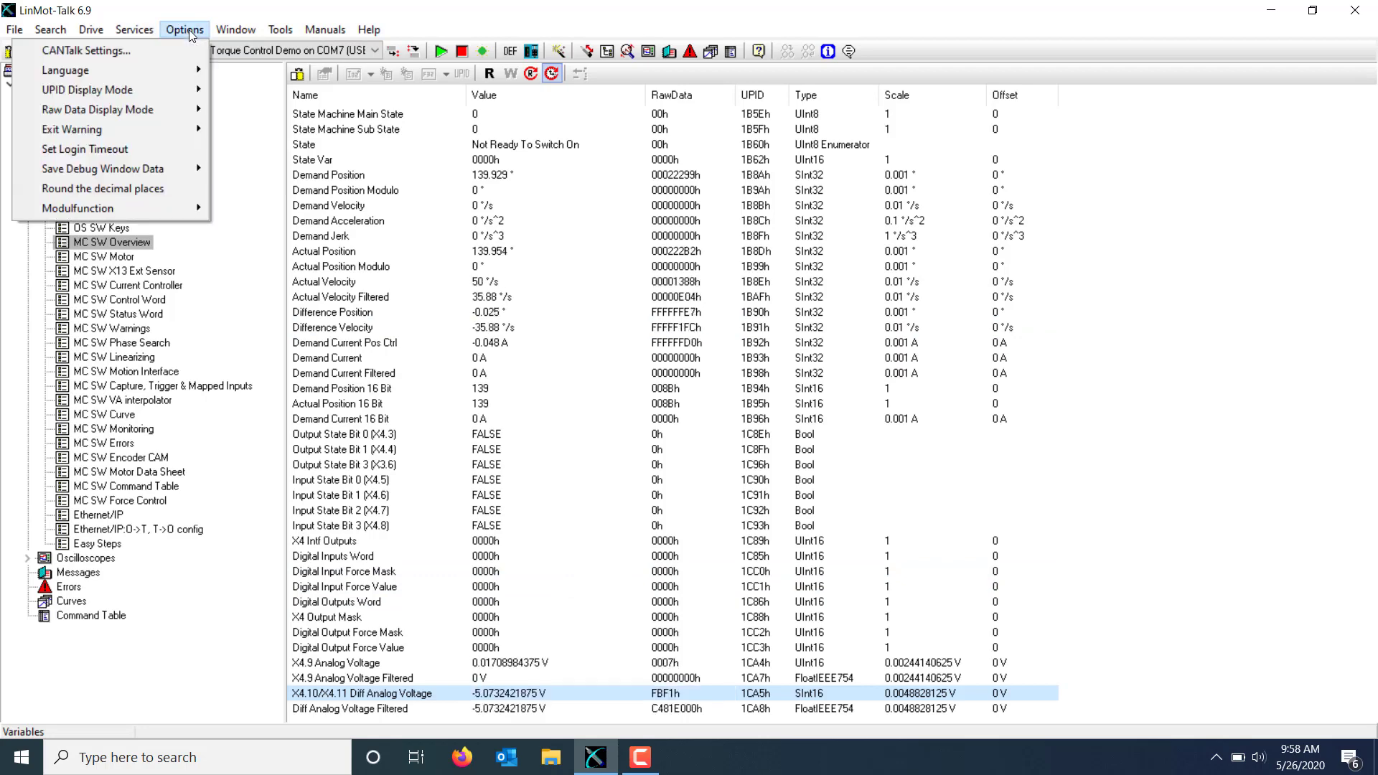
mouse_move(175, 101)
click(241, 112)
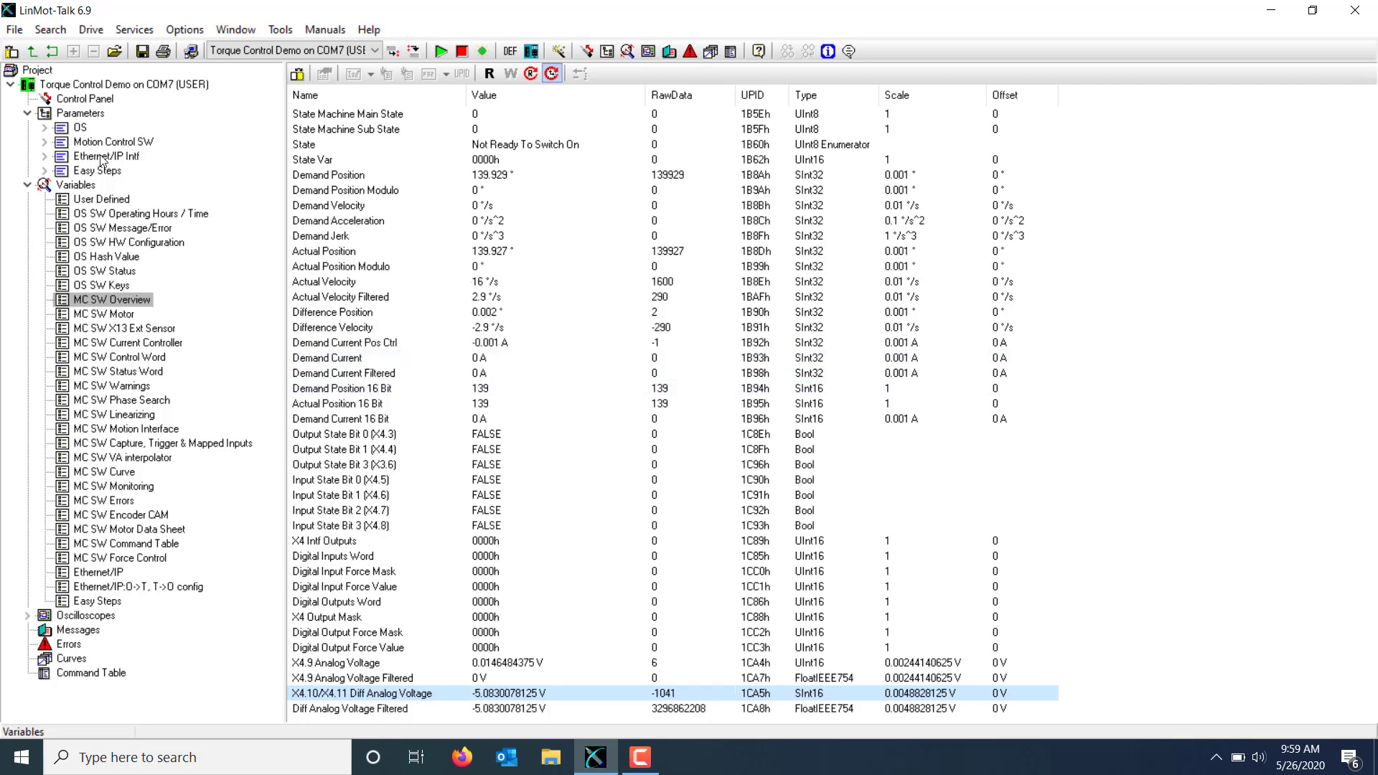
Set Diff Analog In 0V Raw Data Offset to 1041, then recheck the MC SW Overview.
click(44, 141)
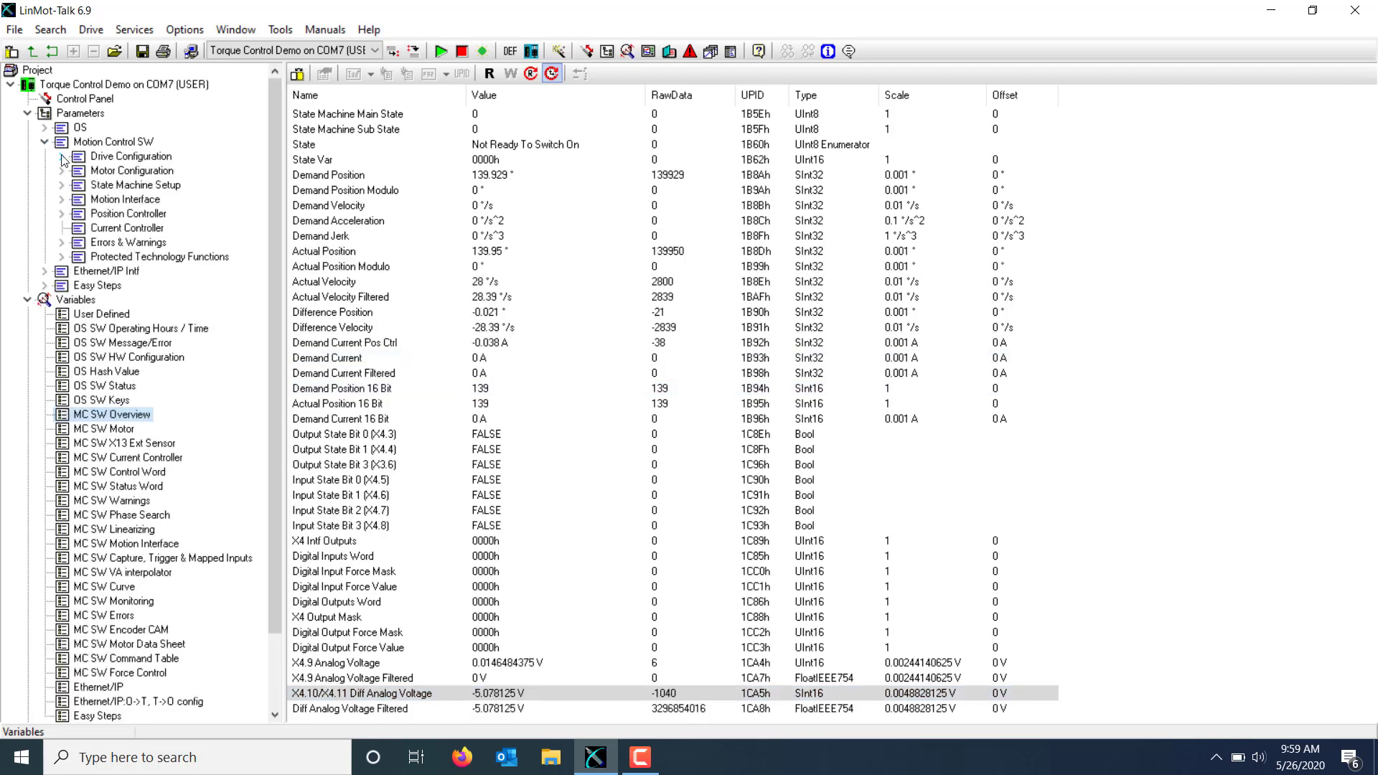
click(62, 156)
click(78, 185)
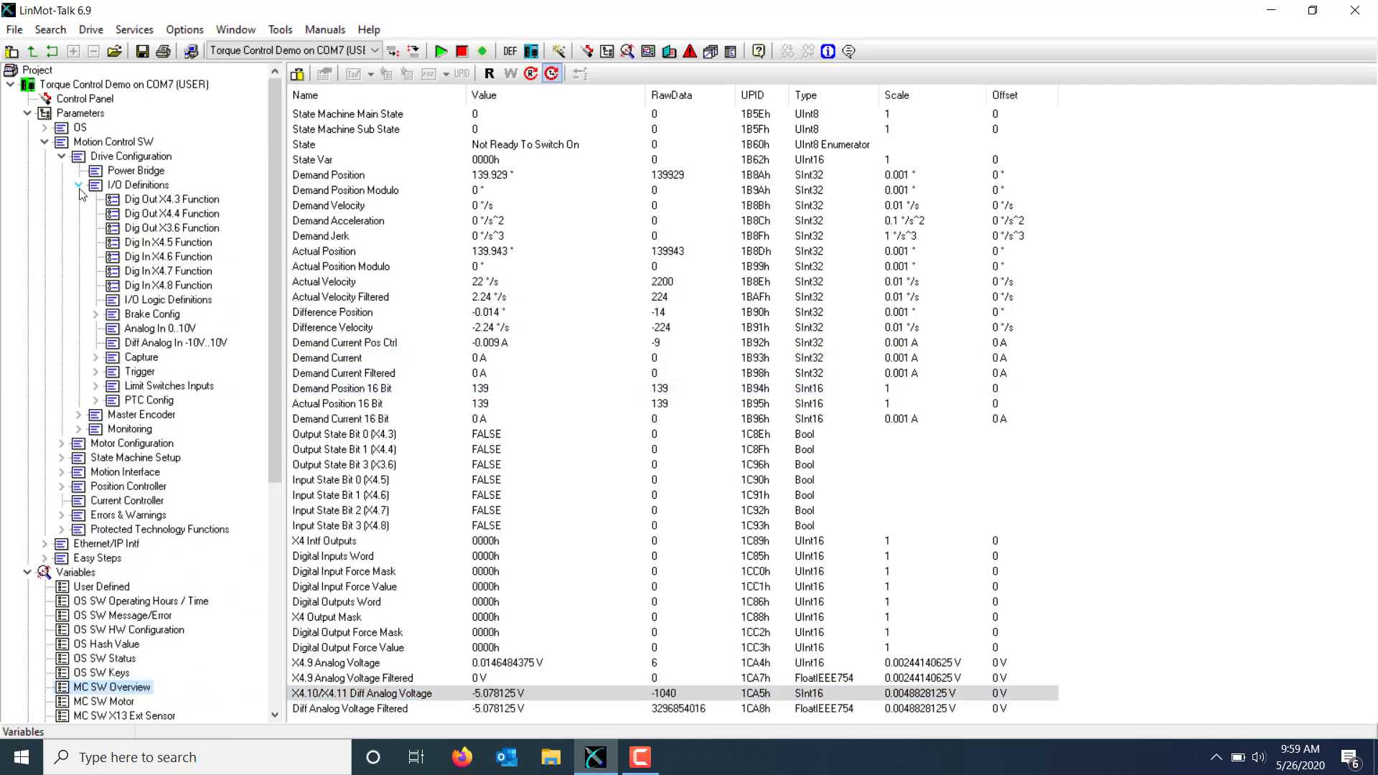
click(144, 342)
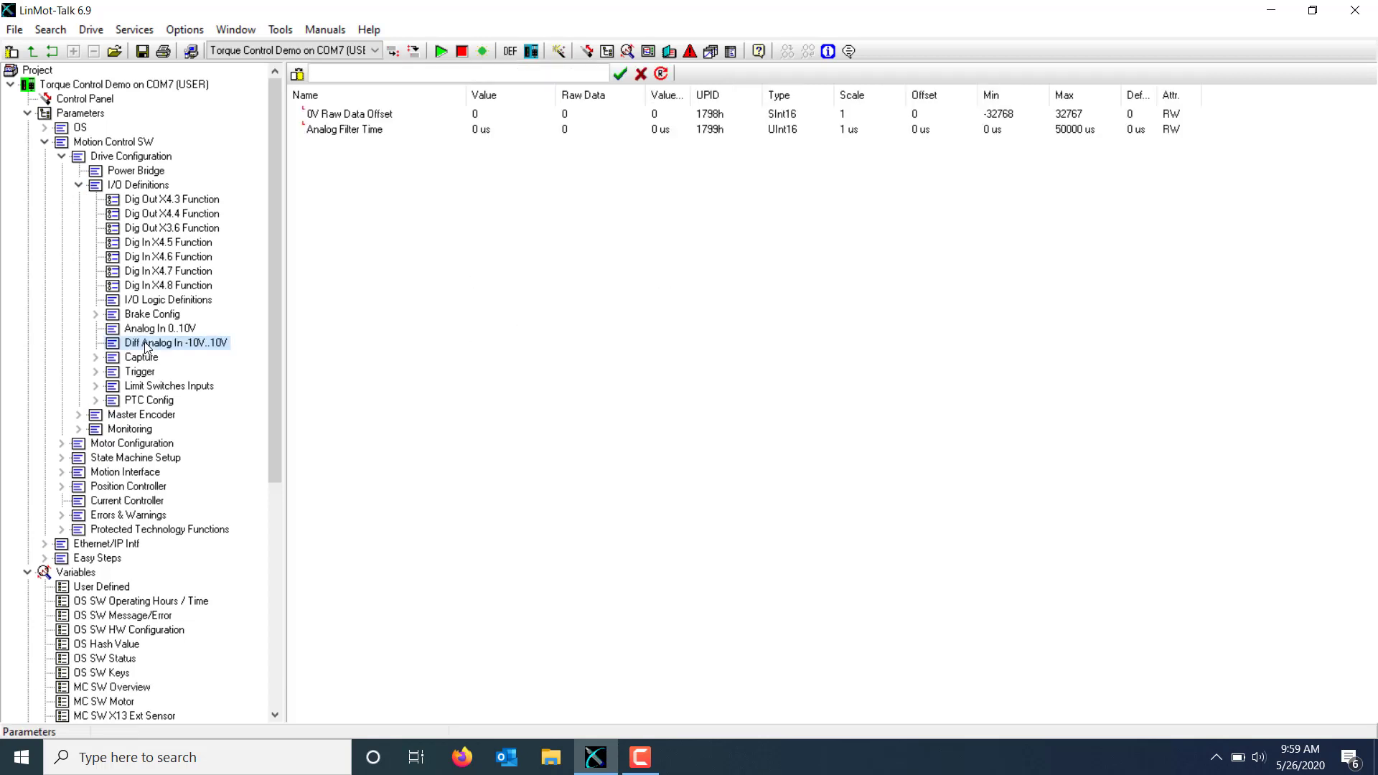
click(335, 115)
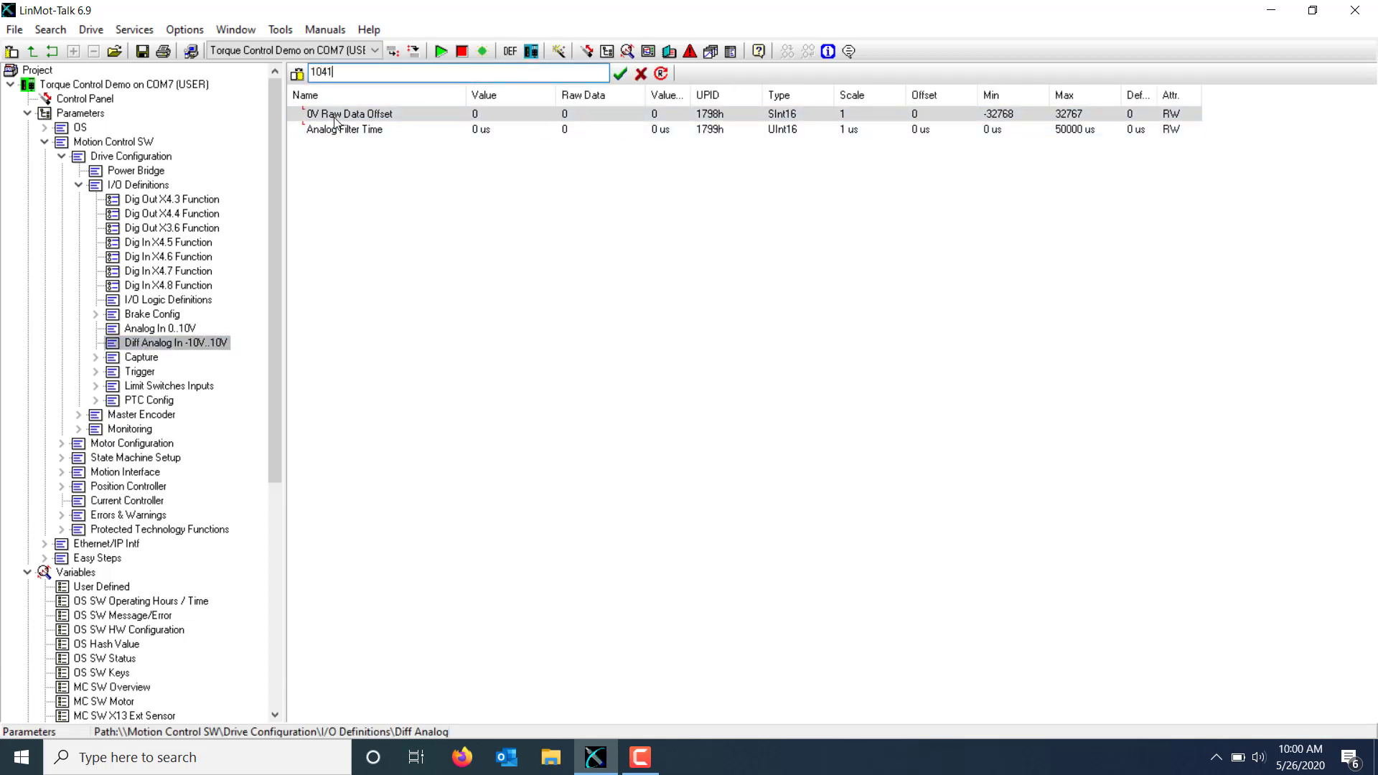
key(Return)
click(45, 142)
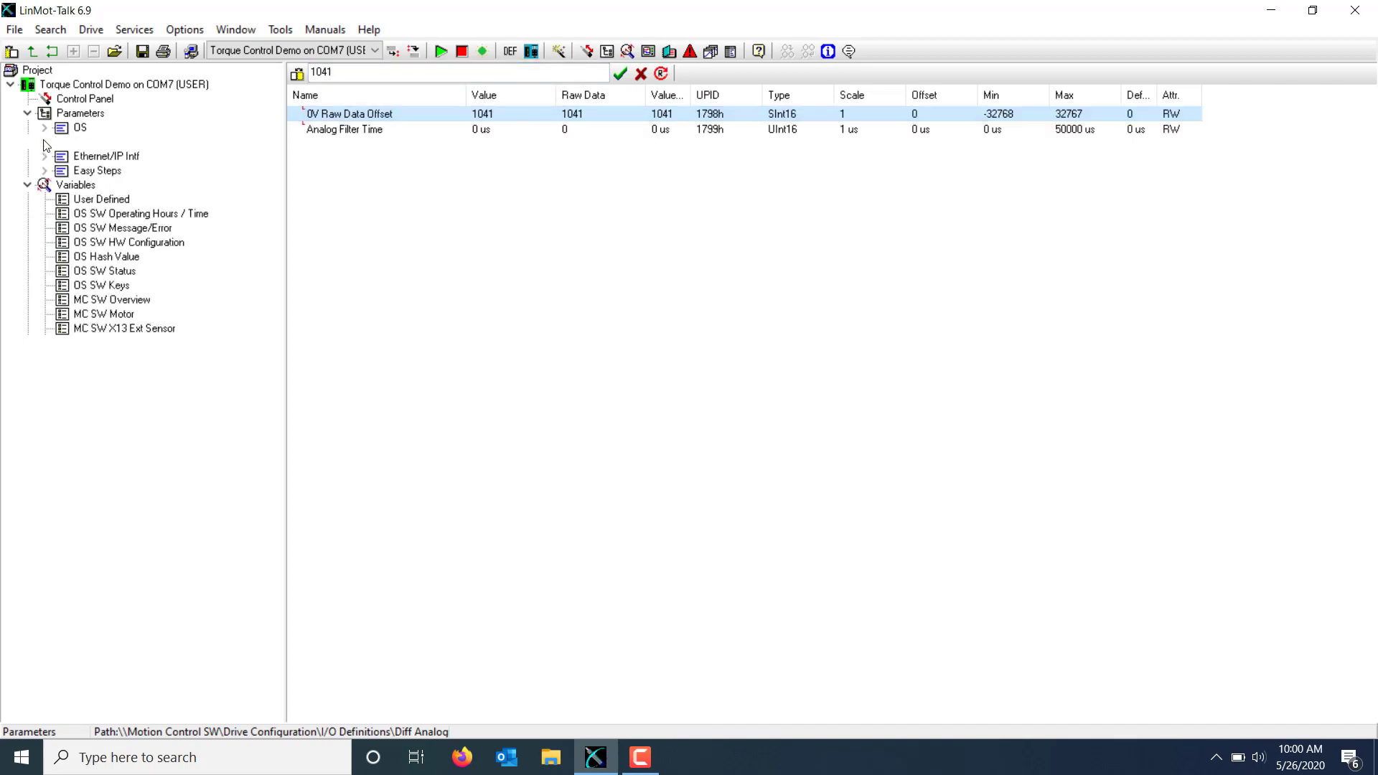
click(101, 300)
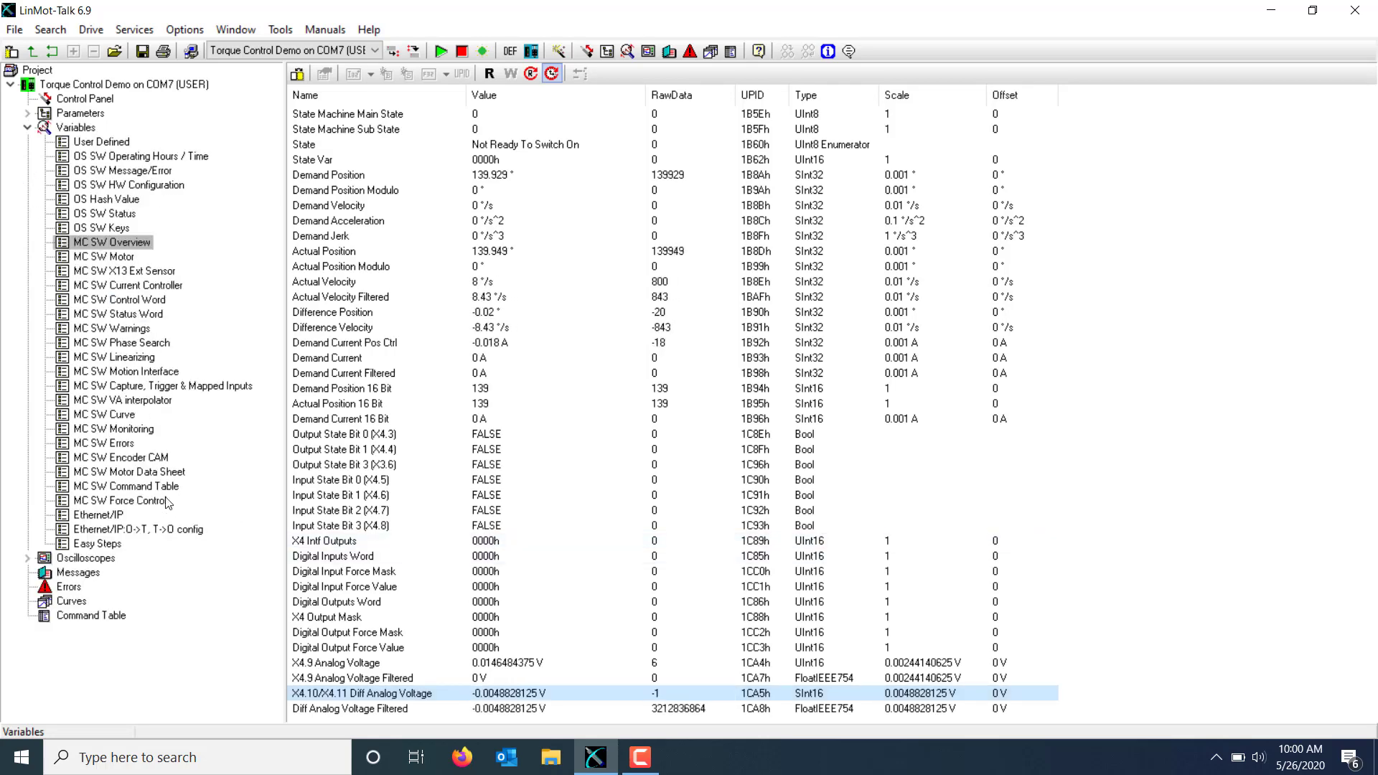
Add Measured Force from MC SW Force Control to the control panel's monitoring list.
click(164, 501)
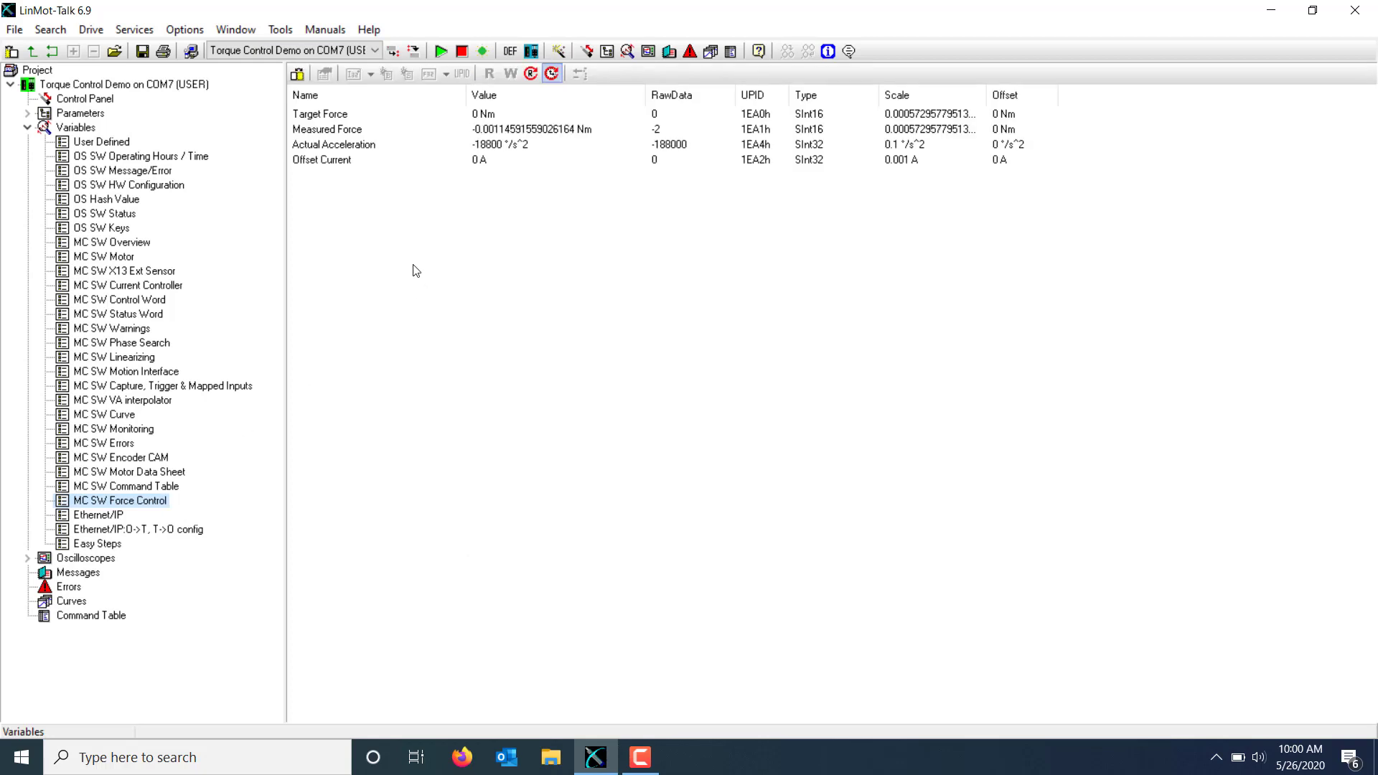
click(94, 102)
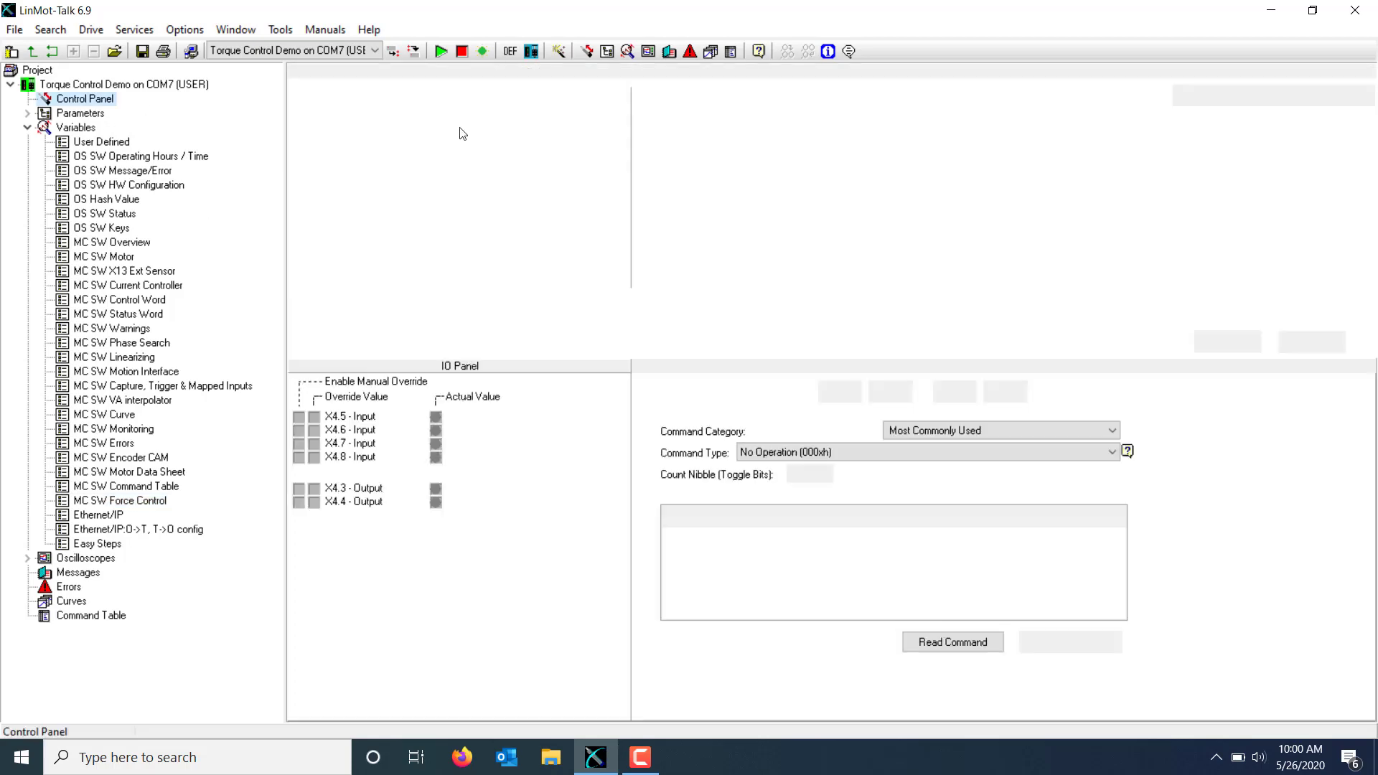
click(1218, 346)
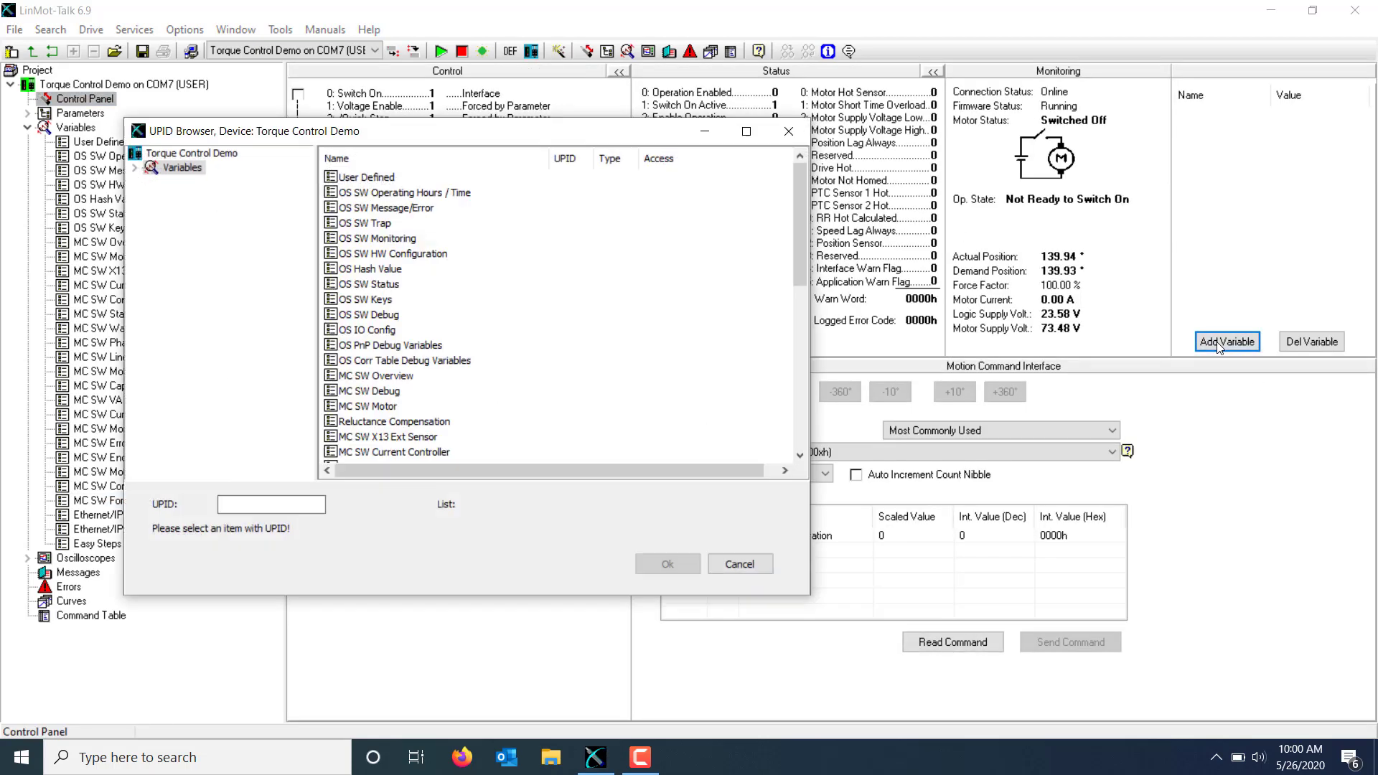
scroll(359, 406, down, 3)
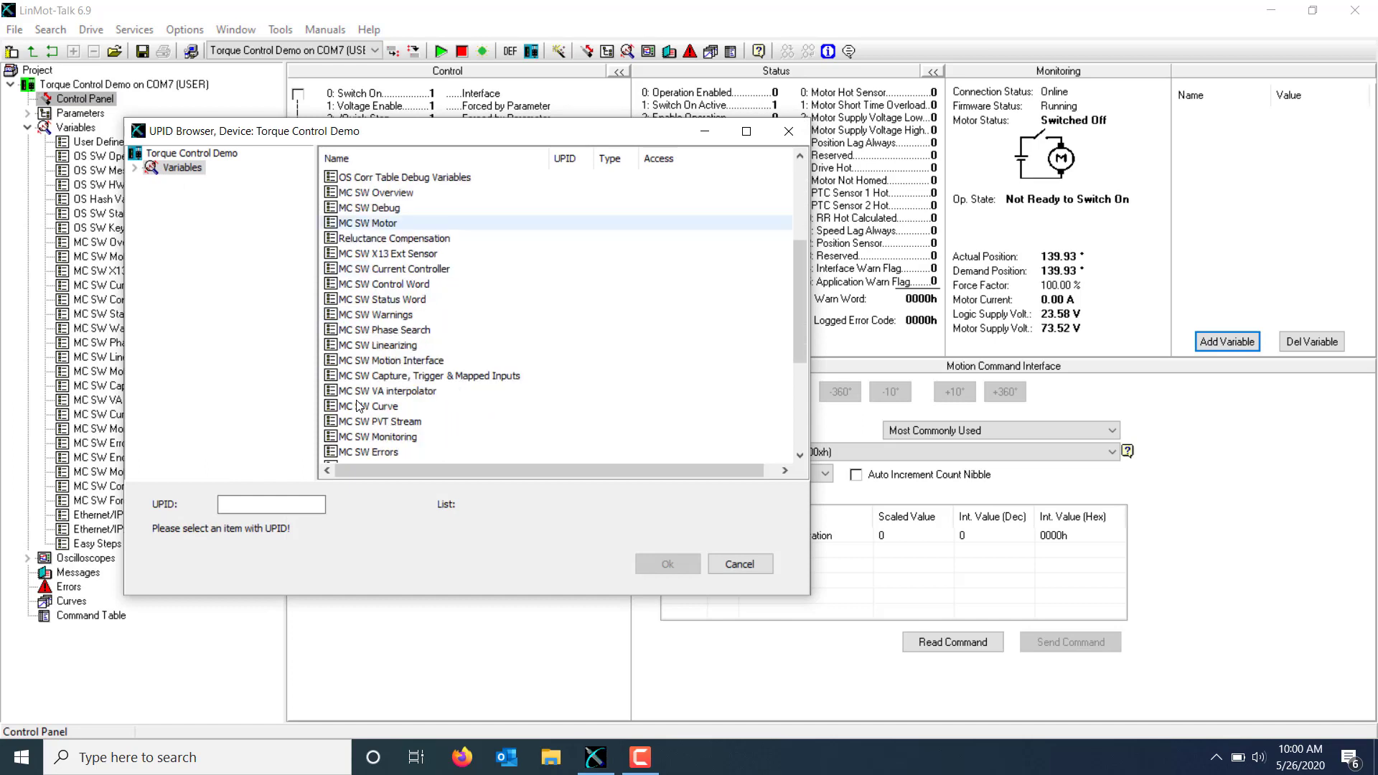
scroll(359, 406, down, 3)
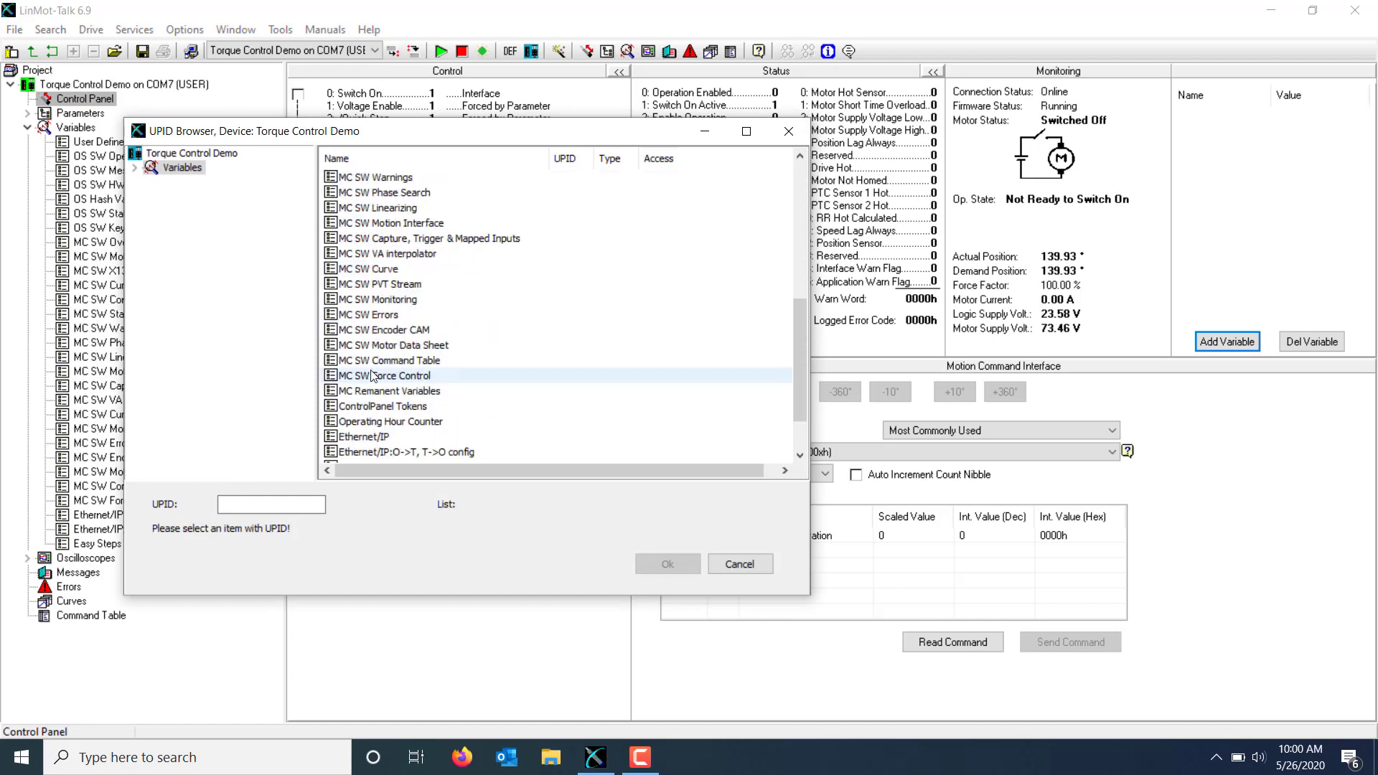
double_click(372, 376)
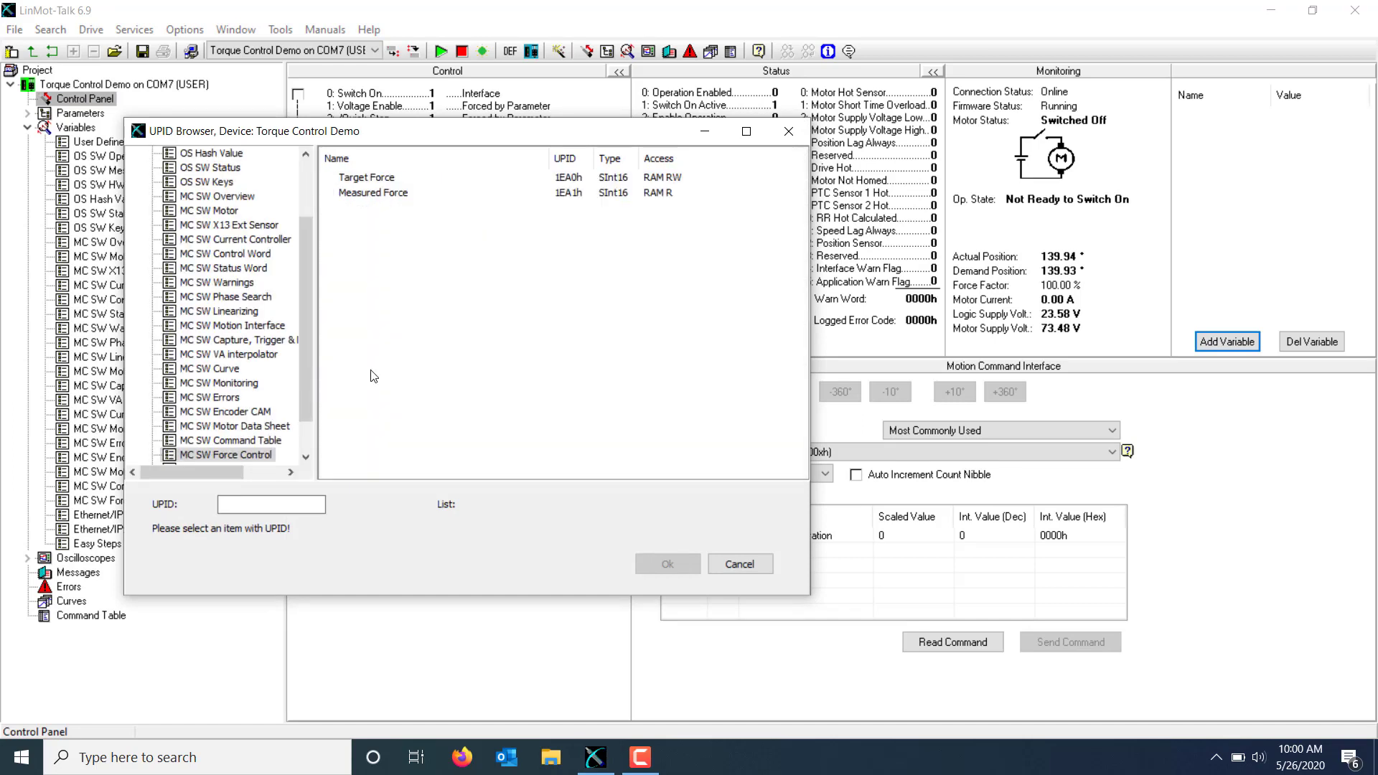
click(418, 193)
click(676, 567)
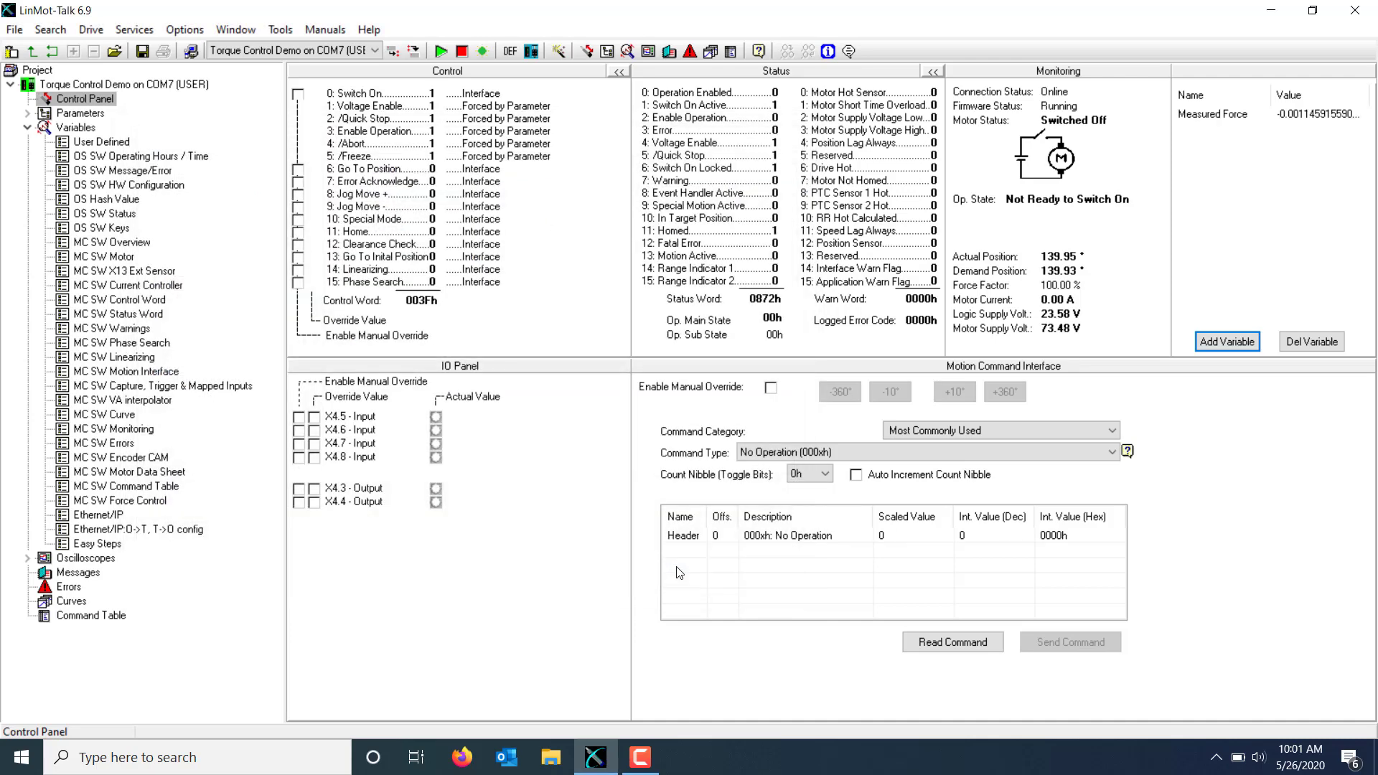